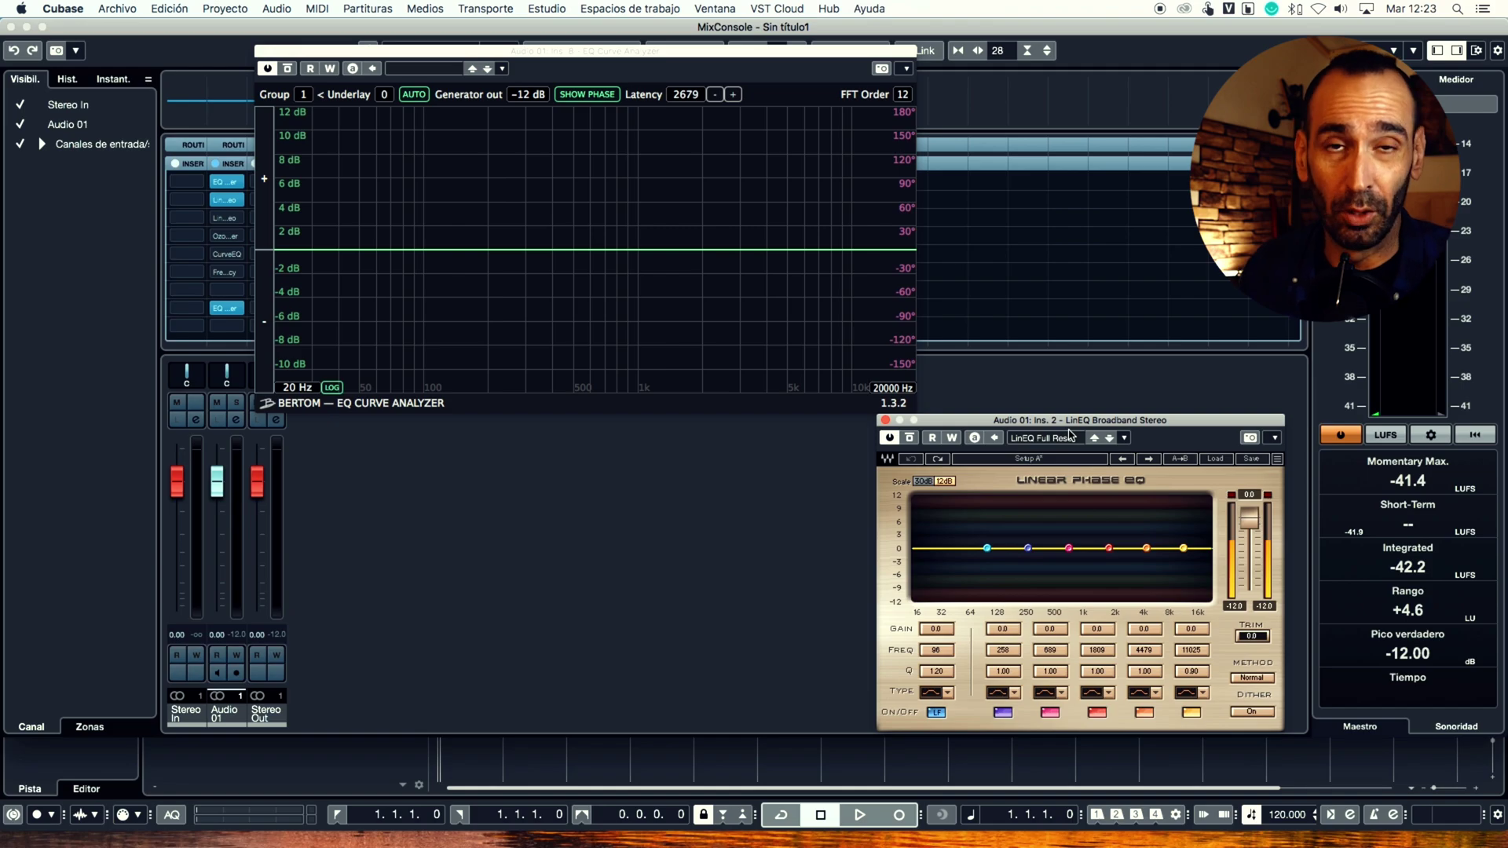
Move the LinEQ Broadband window clear of the analyzer and sweep its lowest bell band slightly, ending near 62 Hz at 0.1 dB
drag(1091, 421, 1104, 429)
click(1002, 556)
drag(1002, 556, 1001, 558)
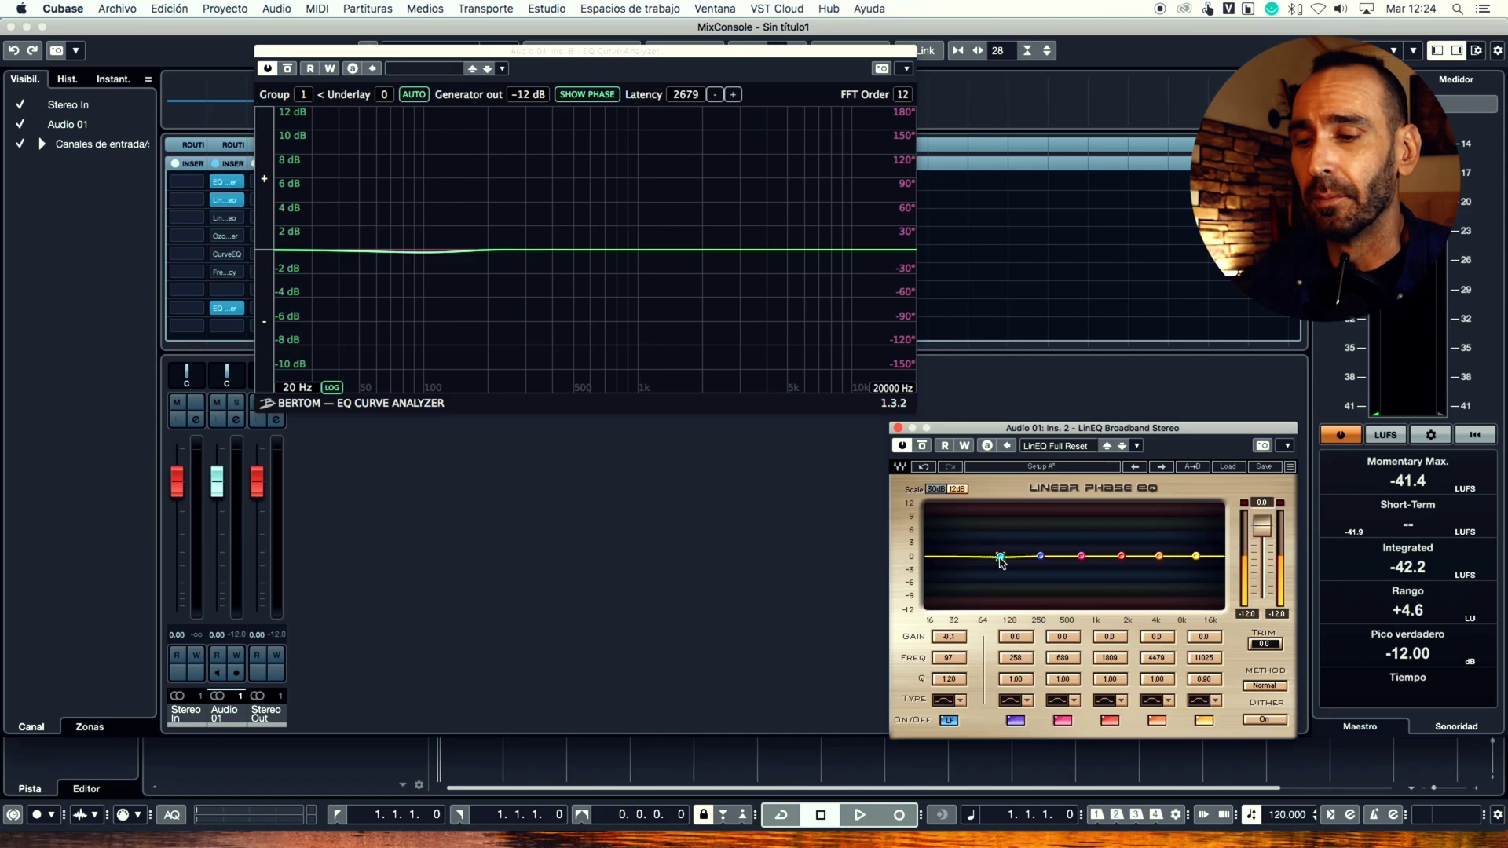
drag(1001, 558, 992, 553)
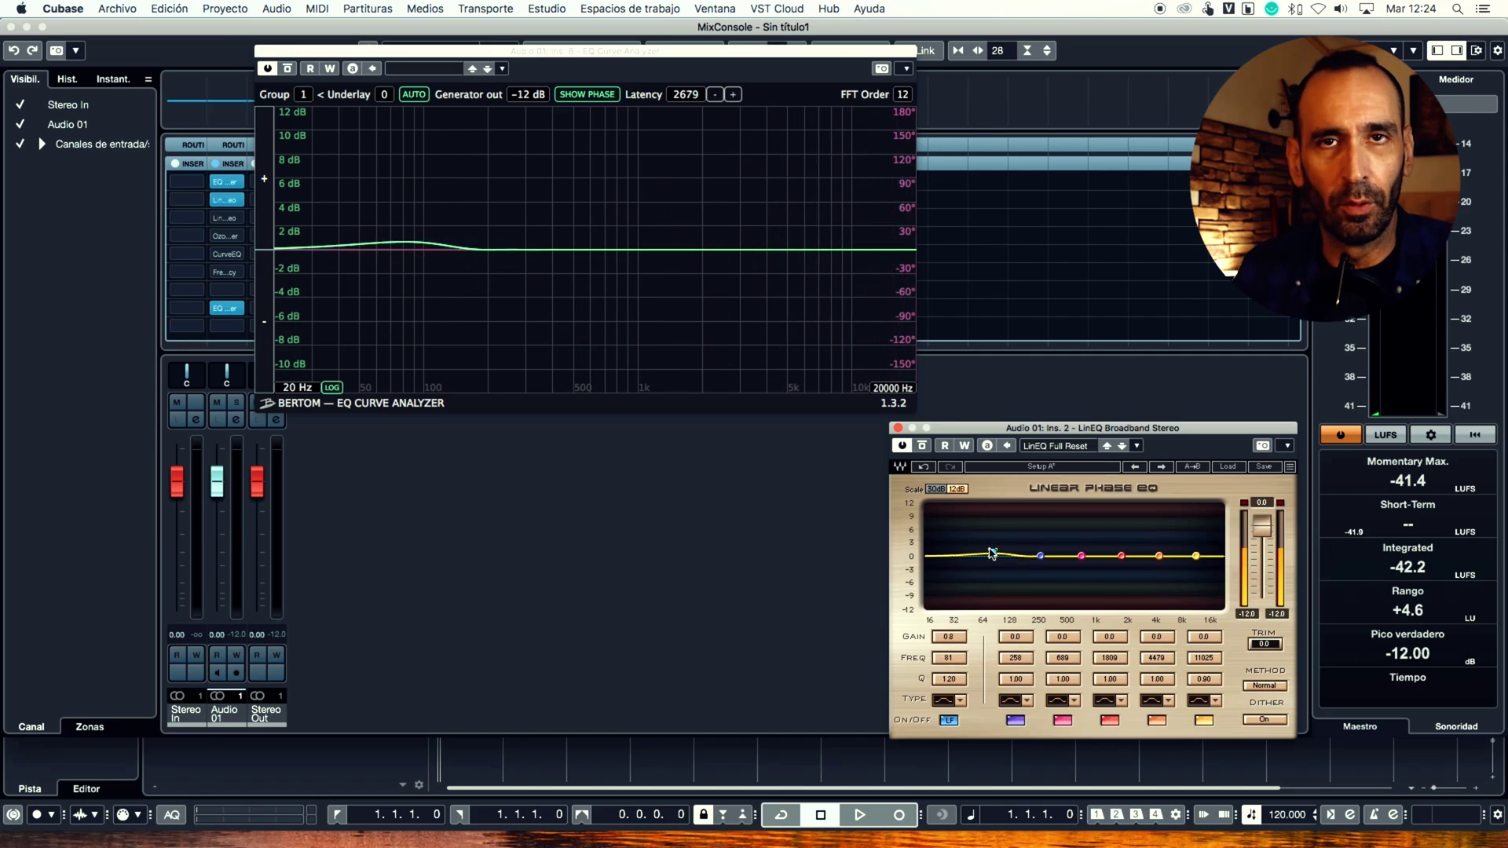
drag(992, 553, 981, 555)
Change the LinEQ Broadband's lowest band to a high-pass filter and raise its cutoff to about 116 Hz
click(958, 699)
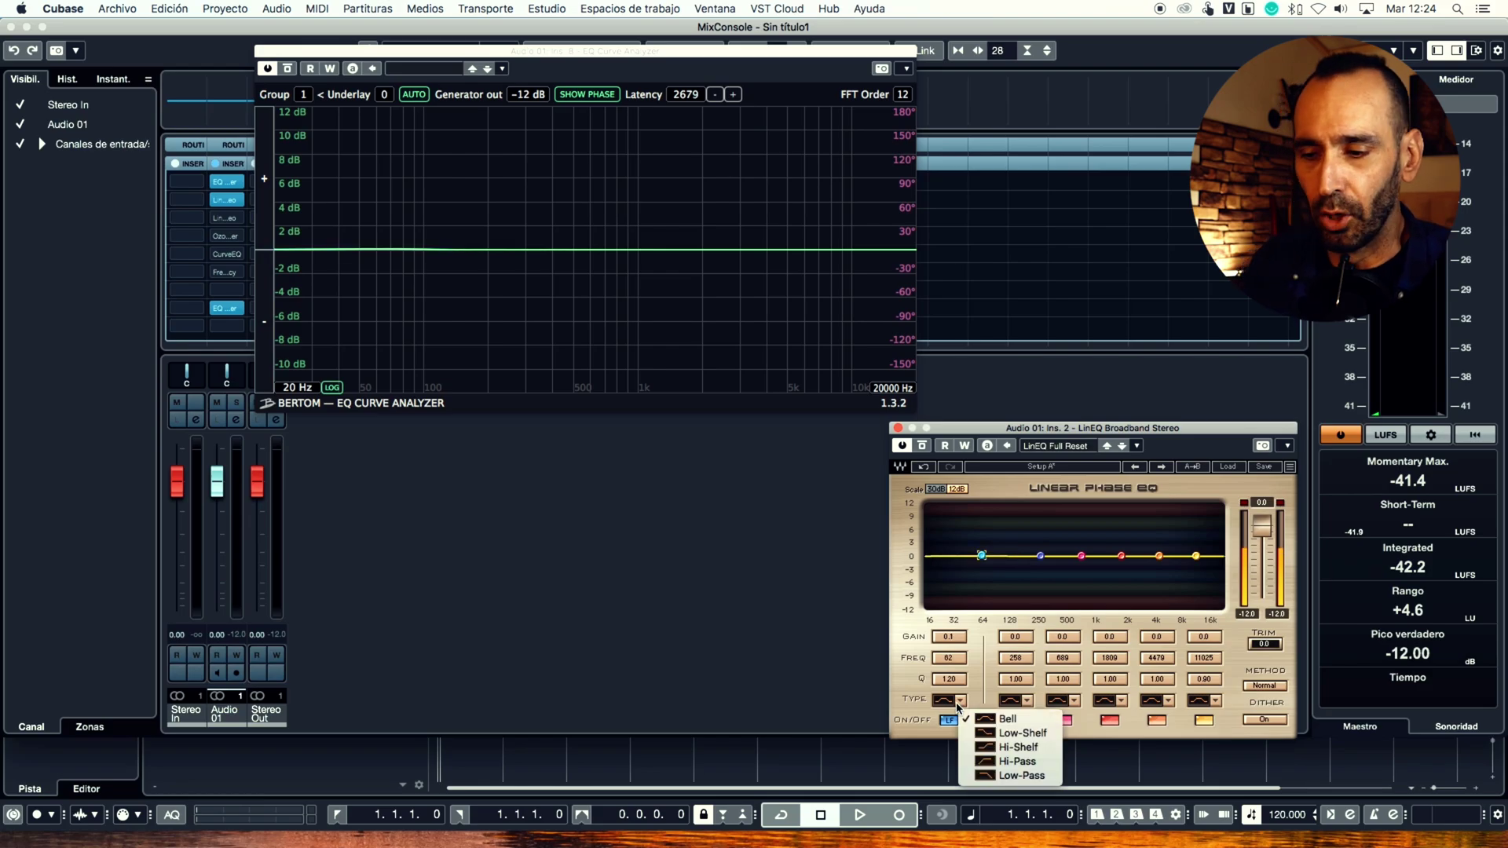
click(999, 776)
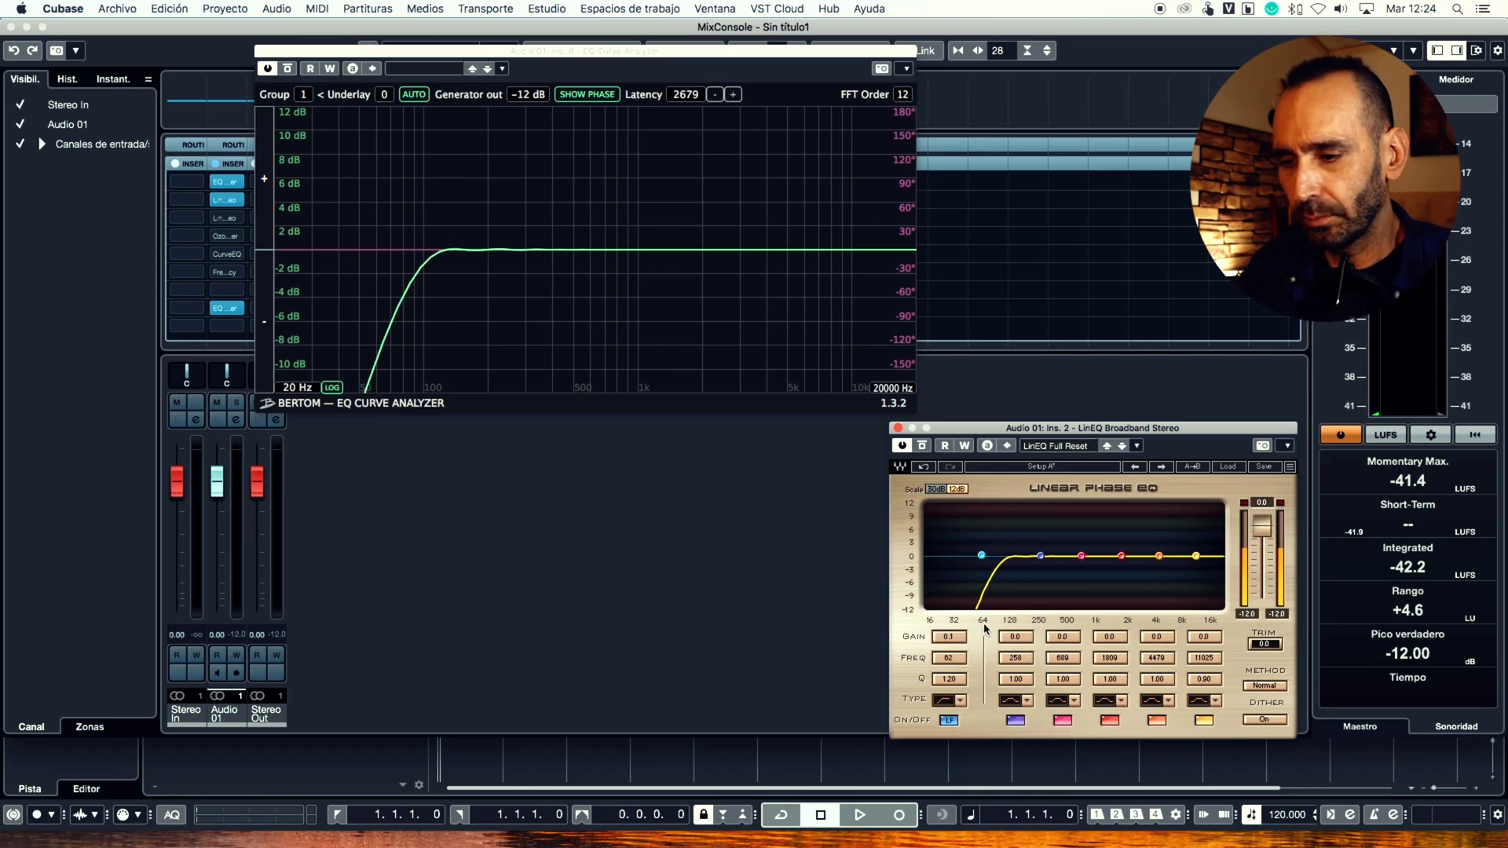
drag(983, 558, 1007, 557)
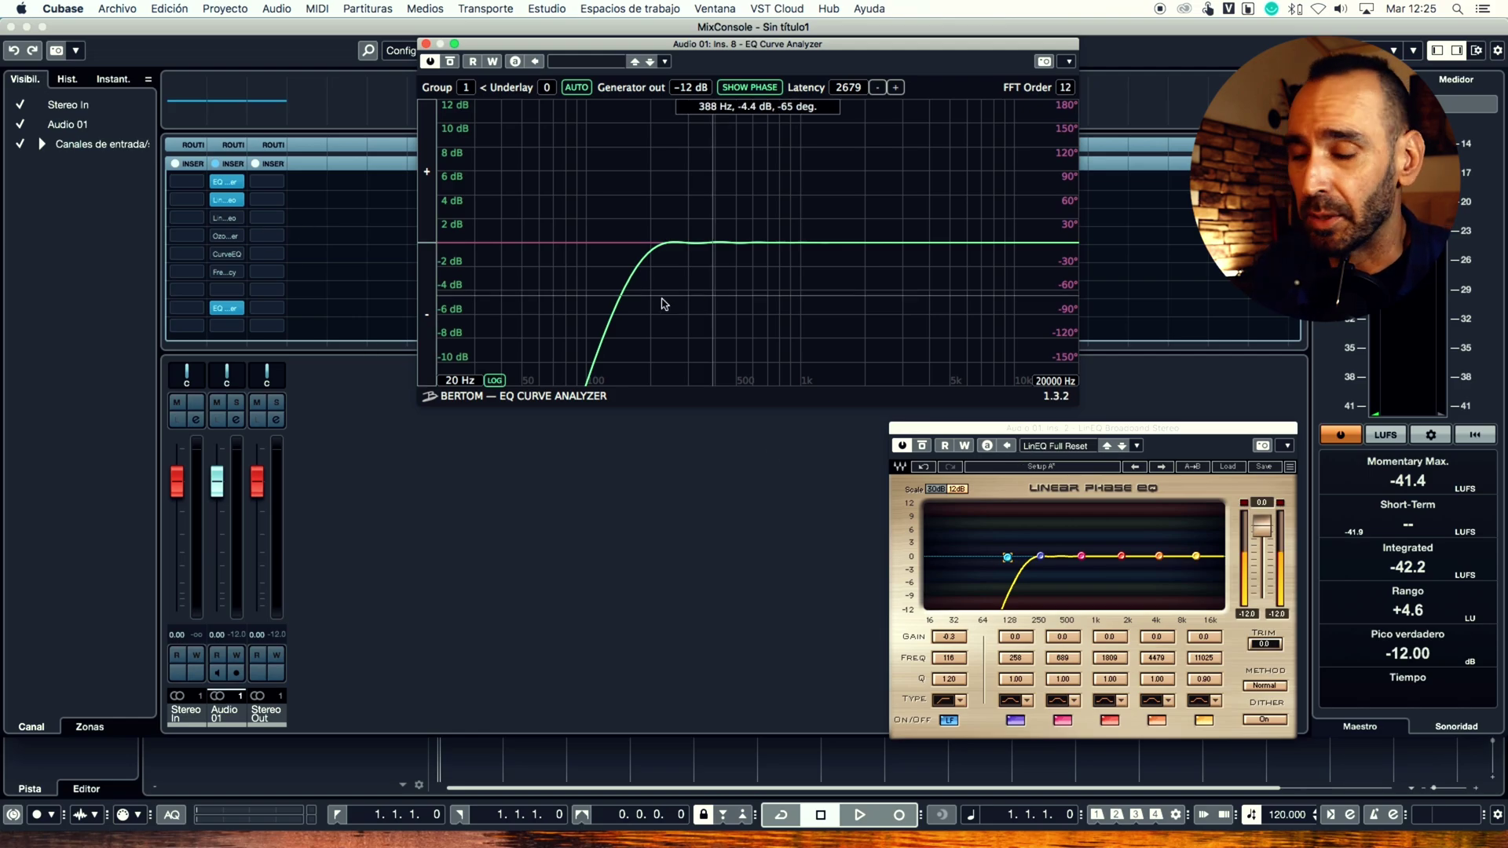
Swap the active Audio 01 insert from LinEQ Broadband to LinEQ Lowband, and move its low-cut band to about 54 Hz
alt+click(226, 200)
alt+click(226, 217)
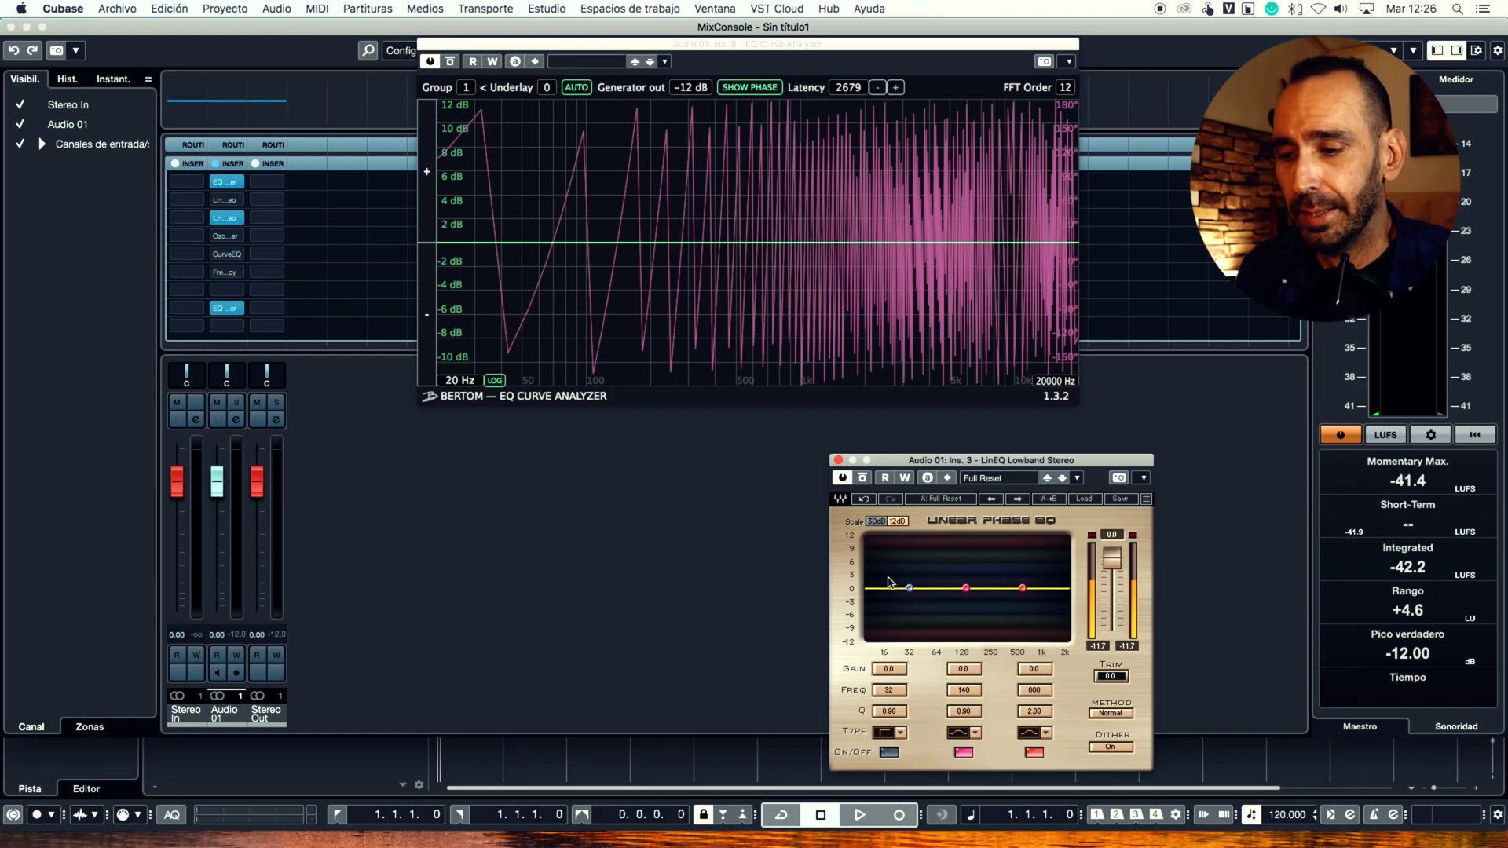
drag(909, 588, 929, 588)
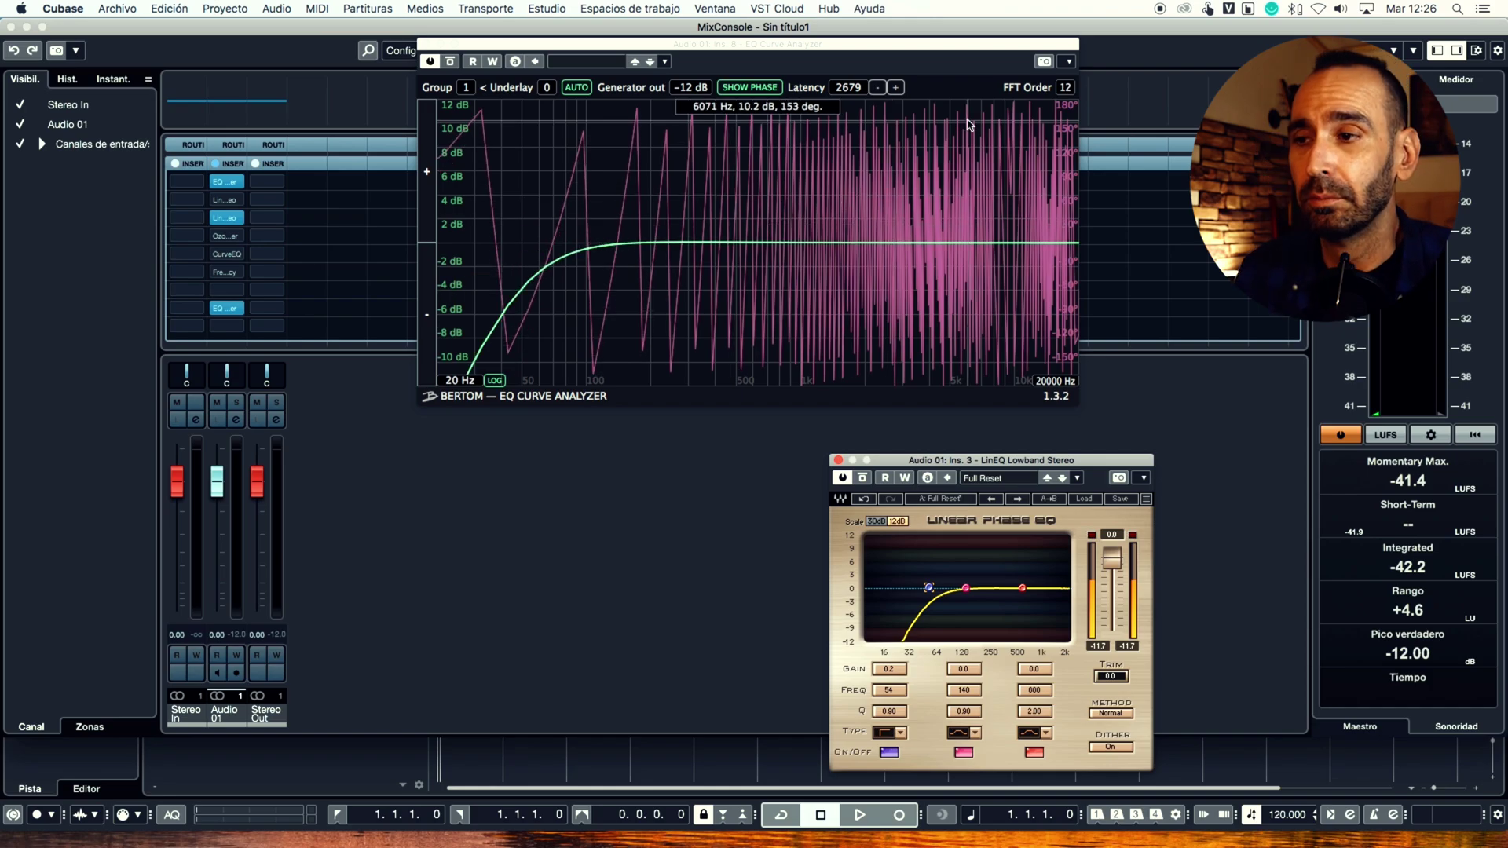
Set the EQ Curve Analyzer's latency compensation to 2047 samples for the LinEQ Lowband
click(878, 87)
click(878, 87)
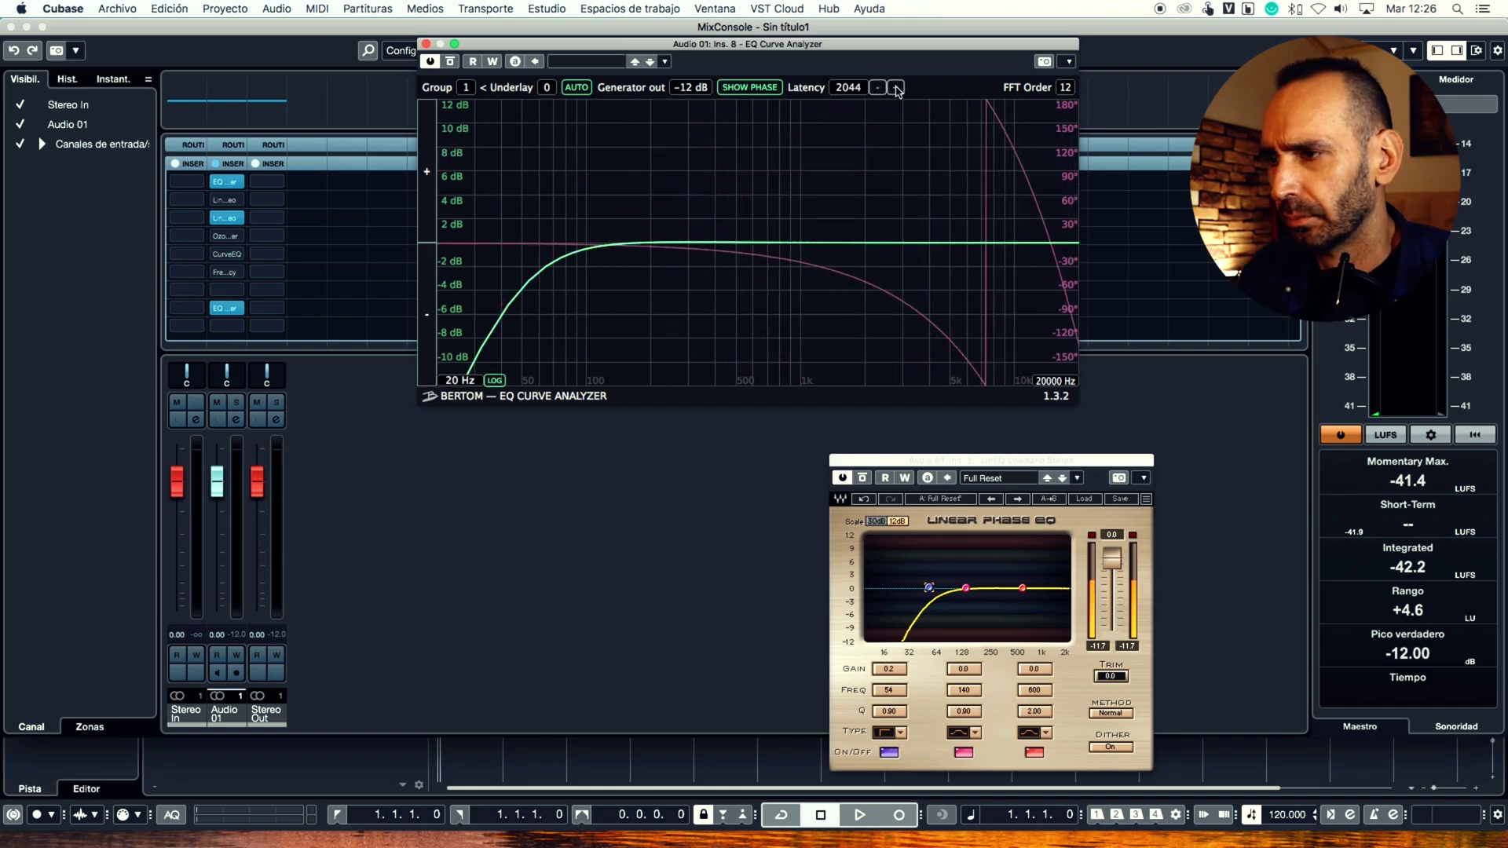
click(896, 87)
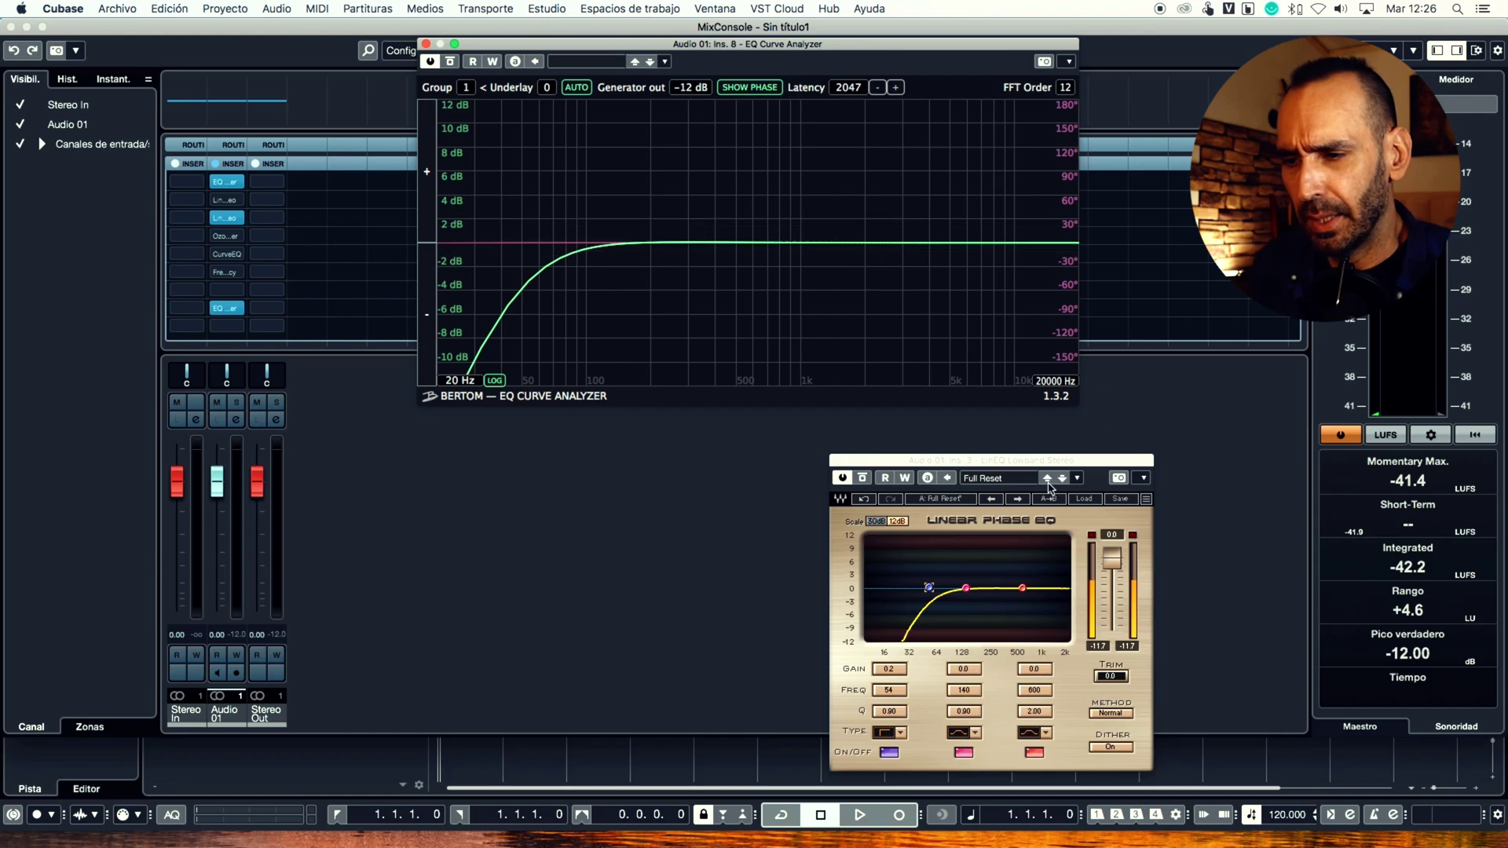
Raise the LinEQ Lowband's low-cut frequency to about 75 Hz and close the plug-in window
drag(1019, 462, 1081, 447)
drag(991, 582, 1004, 579)
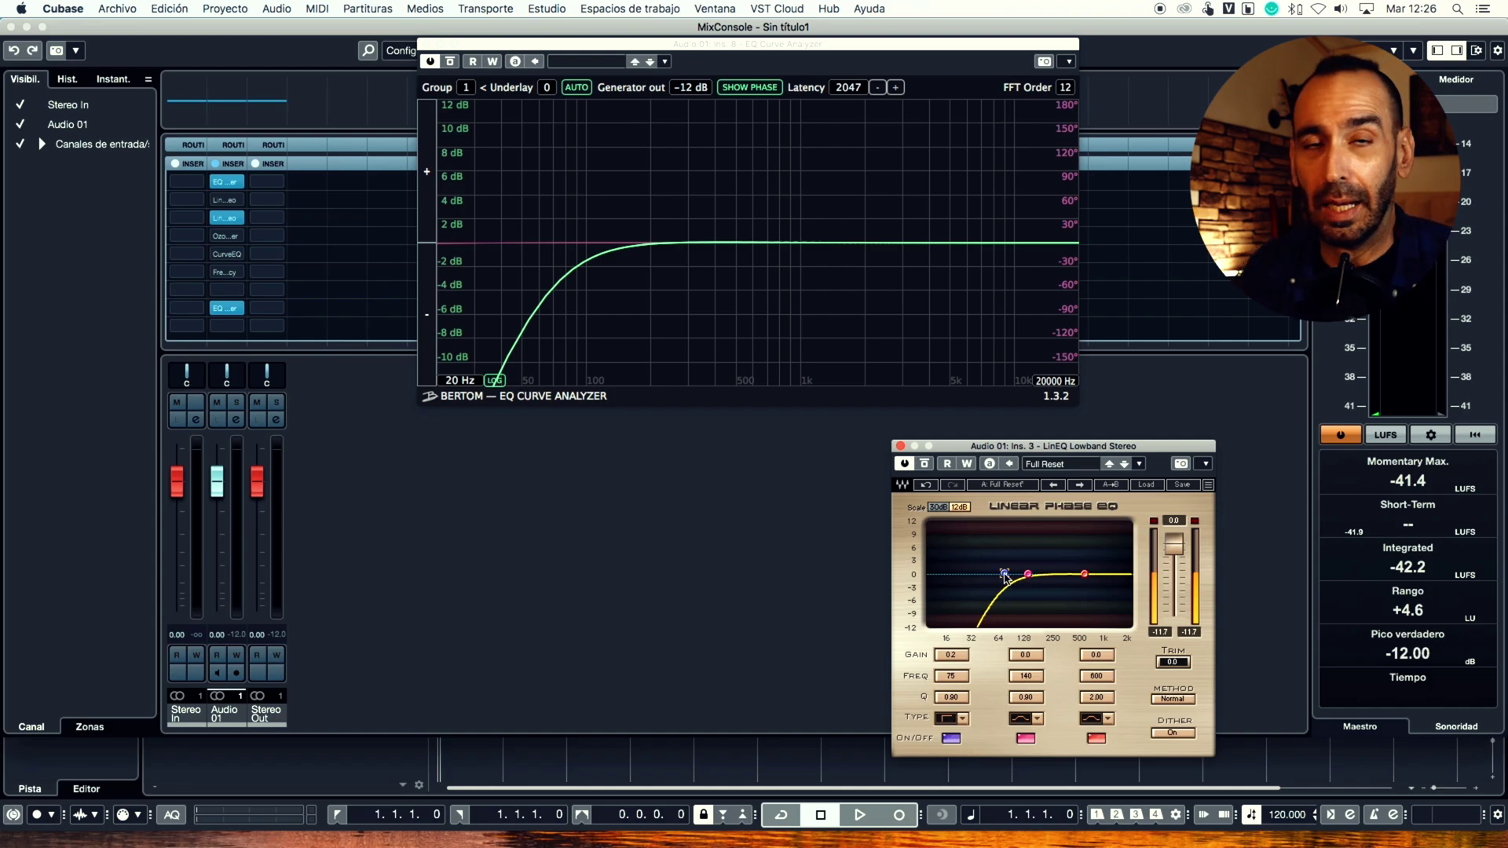
click(901, 447)
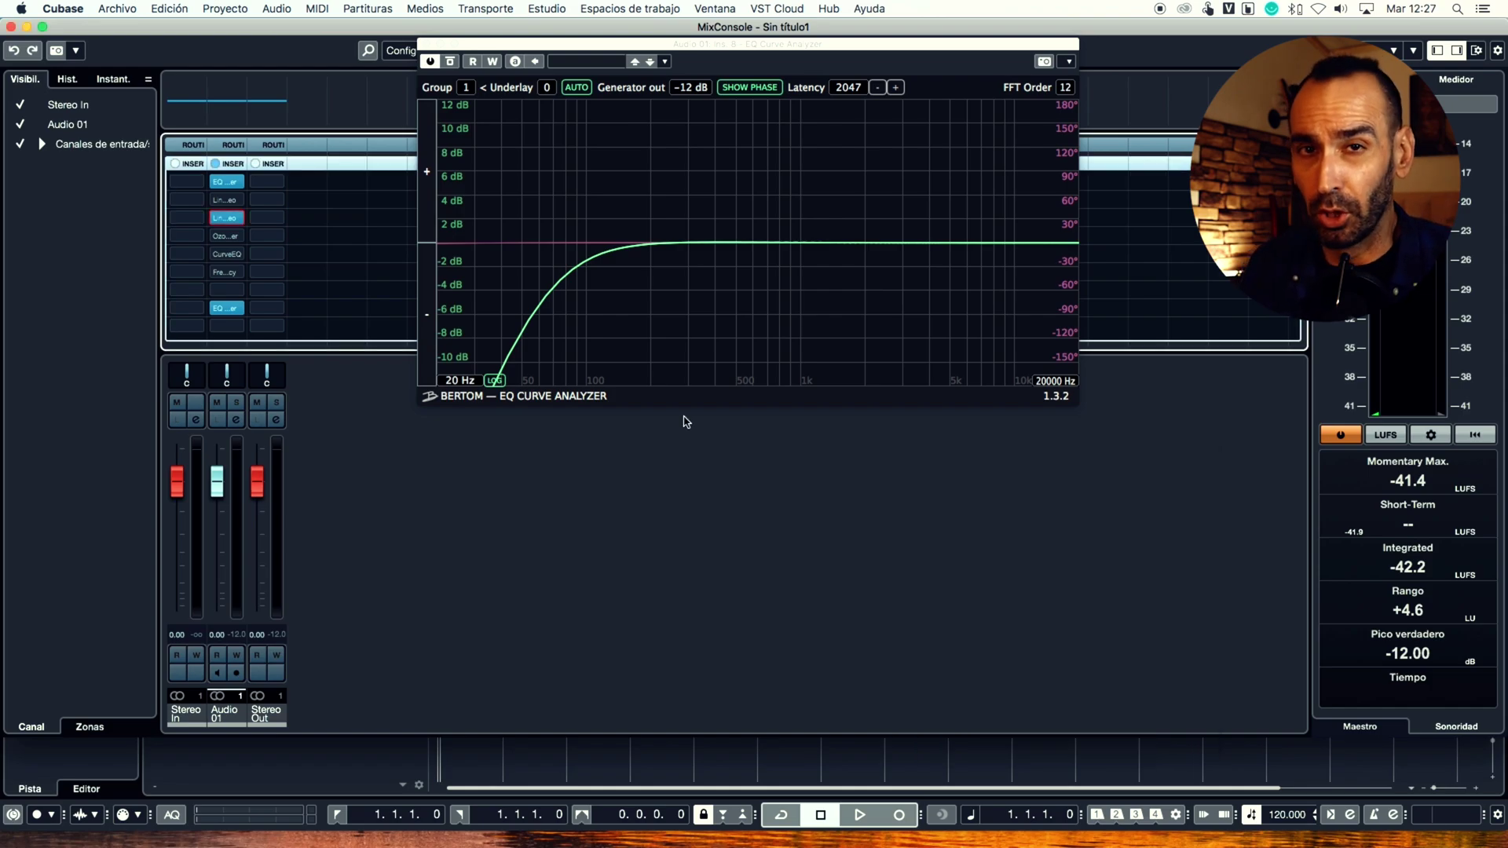
Switch to the Ozone 9 Equalizer in insert 4, nudge node 1 to 107 Hz, and set the analyzer latency to 4096 samples
click(243, 236)
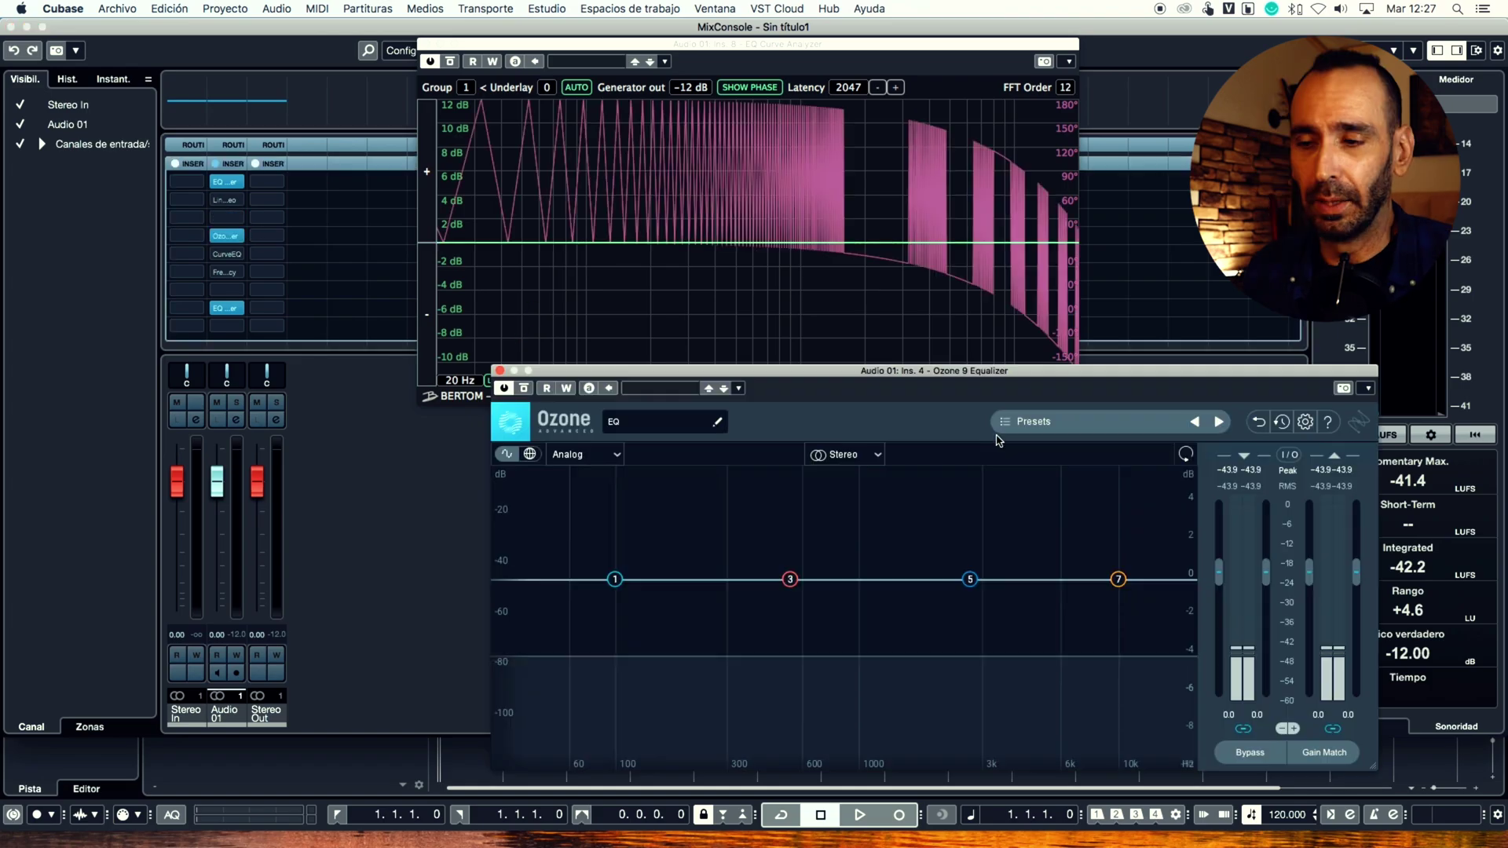
drag(1019, 374, 1059, 376)
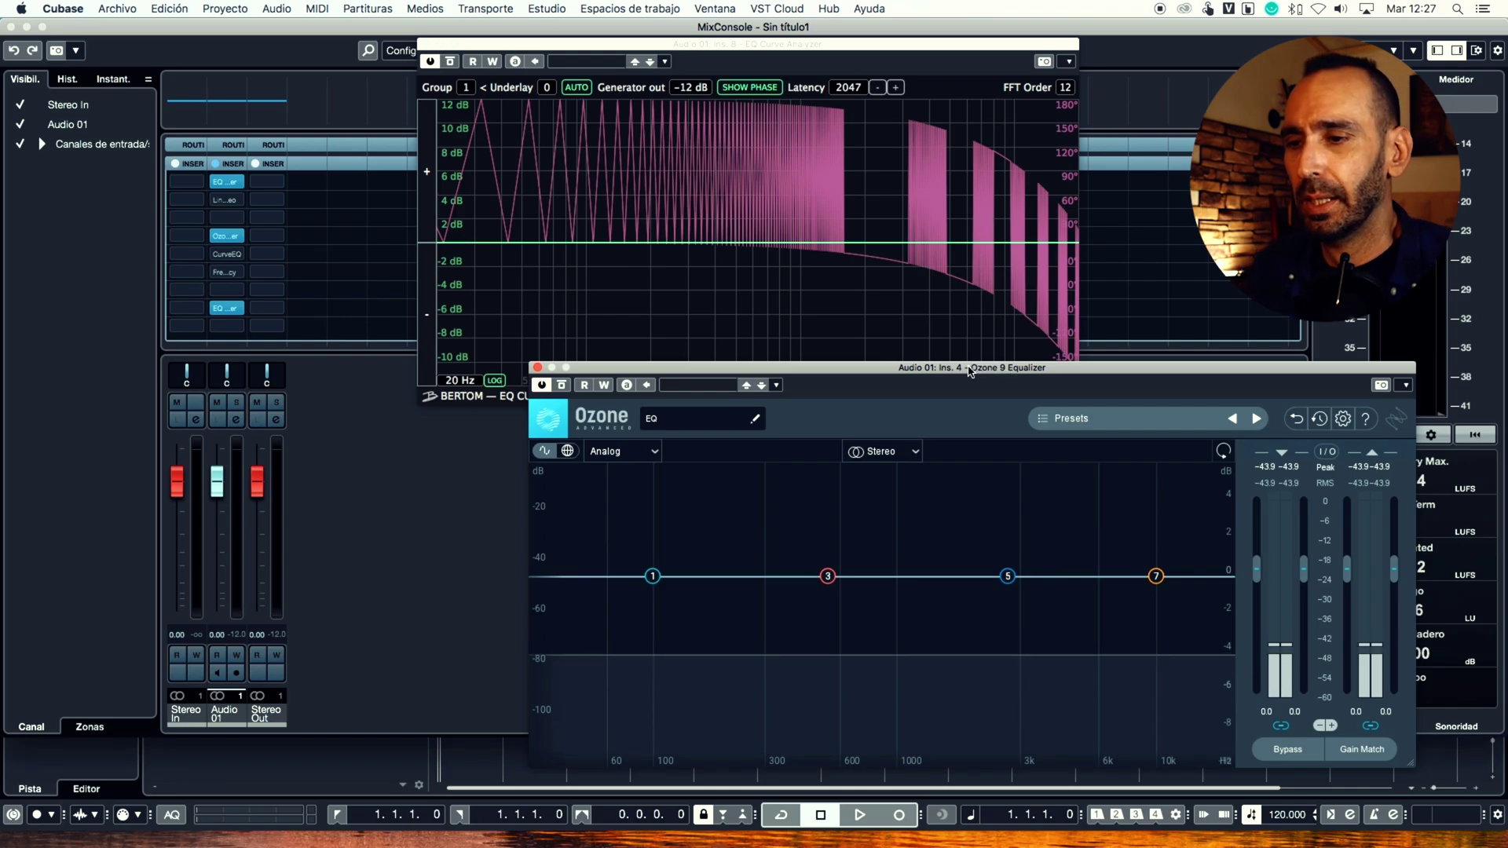
drag(970, 373, 978, 351)
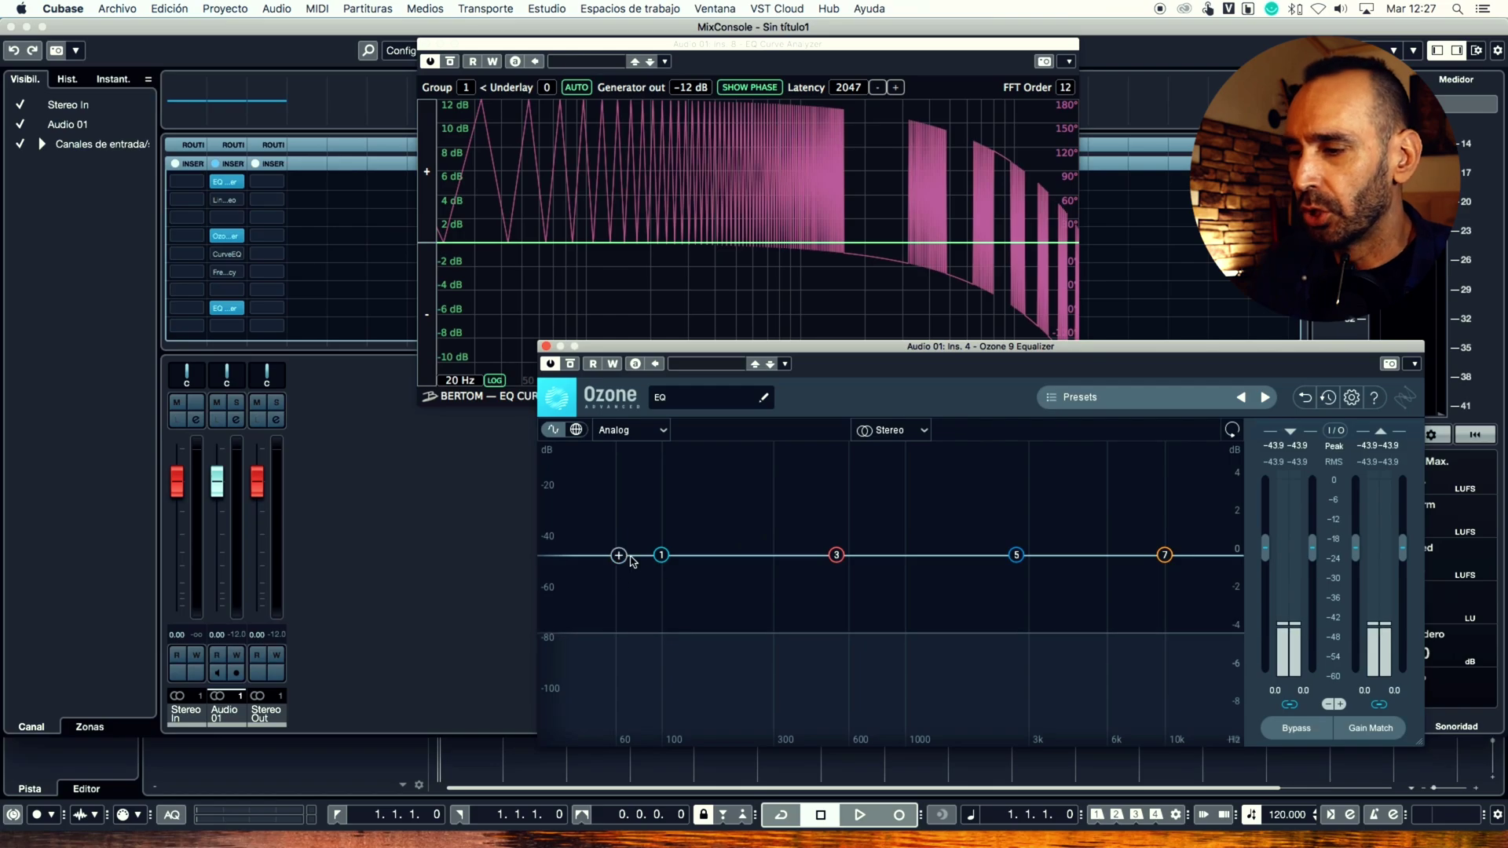
mouse_move(666, 556)
mouse_down()
mouse_move(687, 554)
mouse_move(668, 555)
mouse_up()
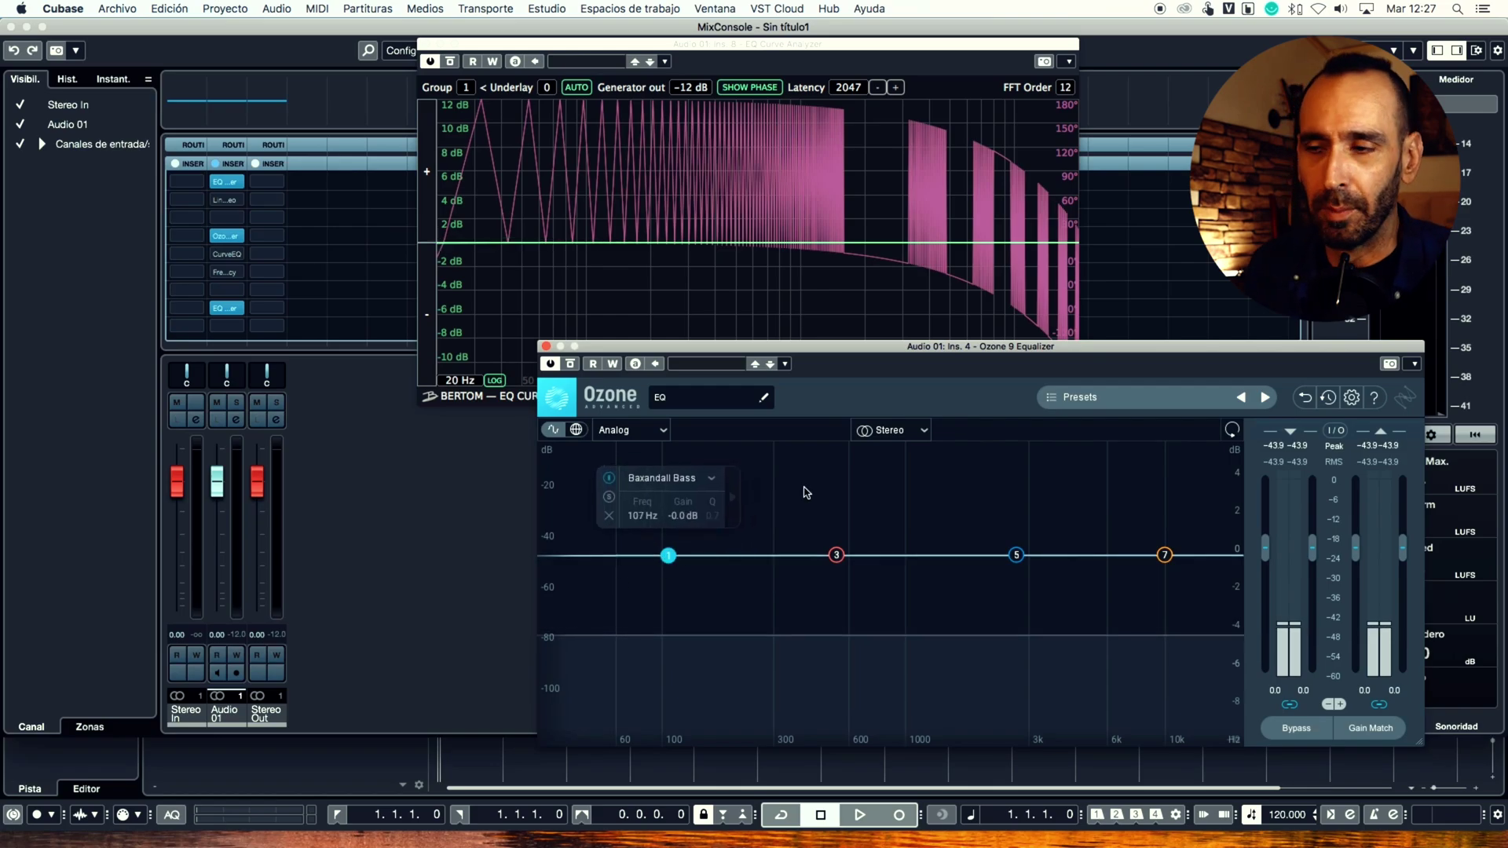
click(895, 59)
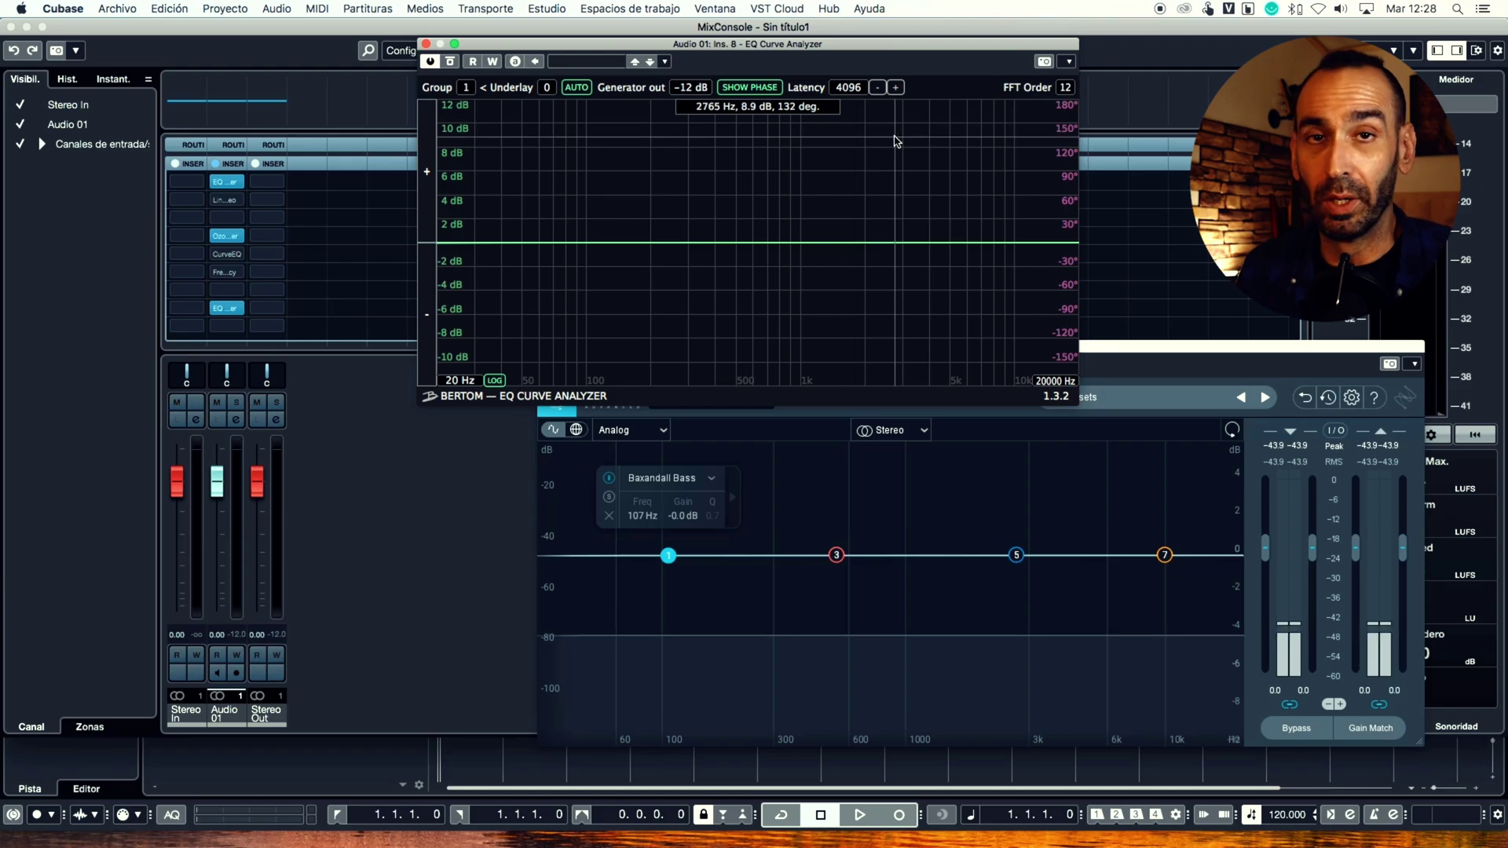
Change Ozone's node 1 to a Flat highpass filter with its cutoff at about 171 Hz
drag(668, 555, 679, 569)
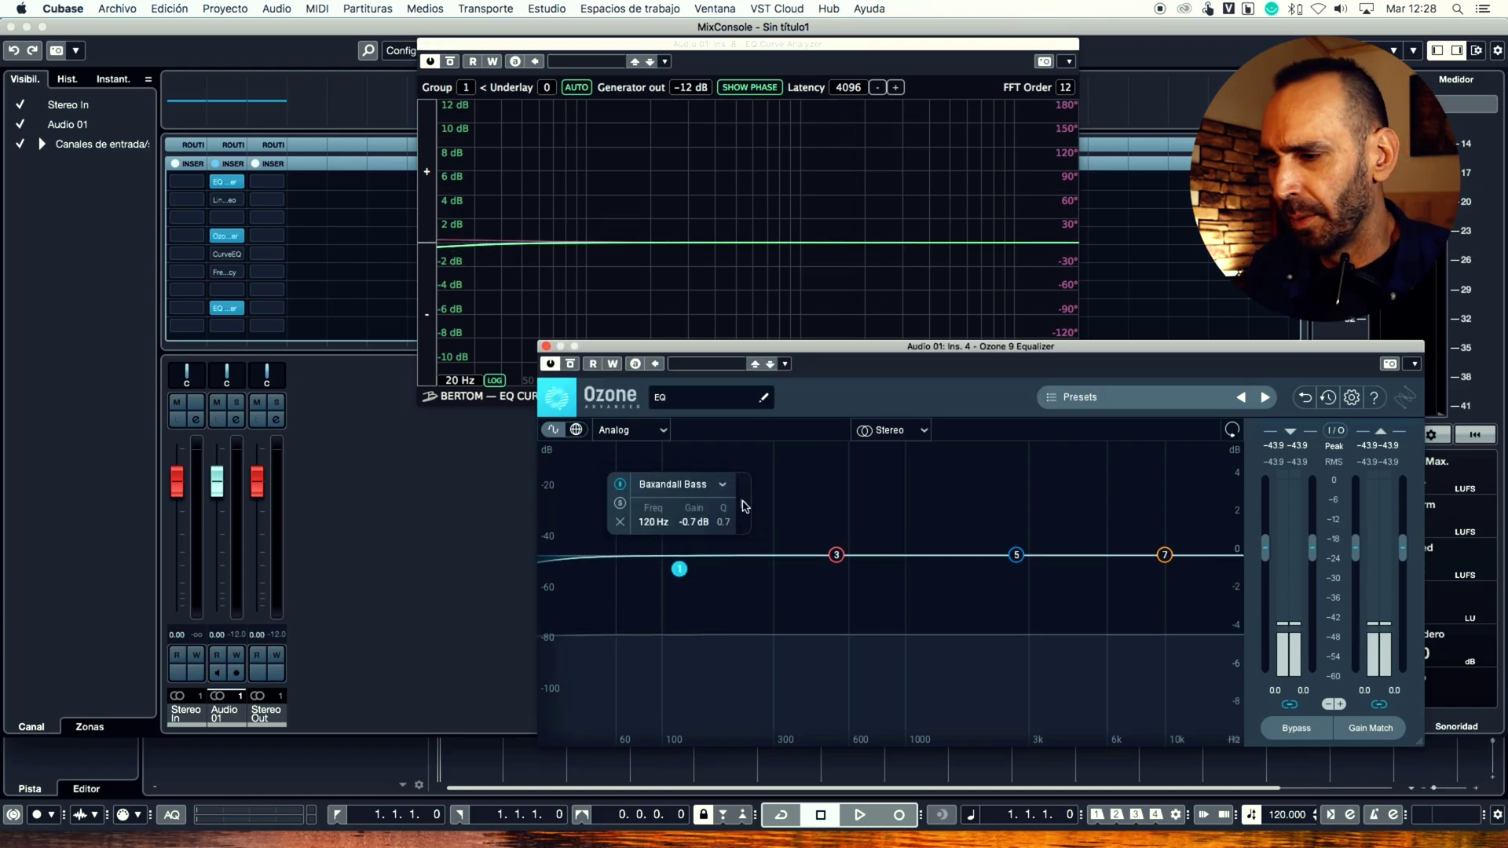
click(722, 486)
mouse_move(682, 601)
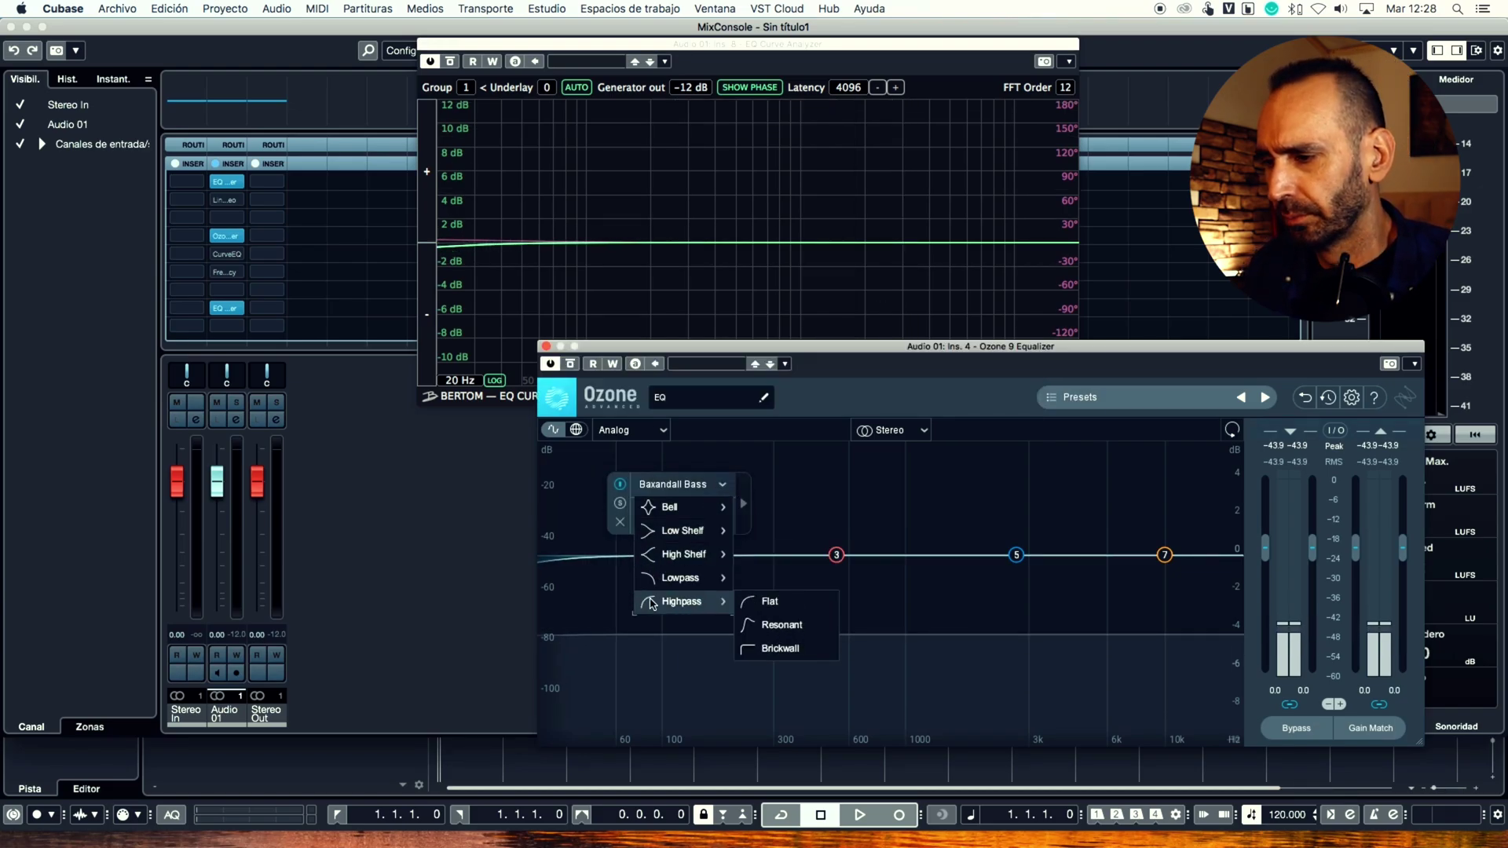
click(761, 602)
mouse_move(711, 560)
mouse_down()
mouse_move(730, 557)
mouse_move(715, 555)
mouse_up()
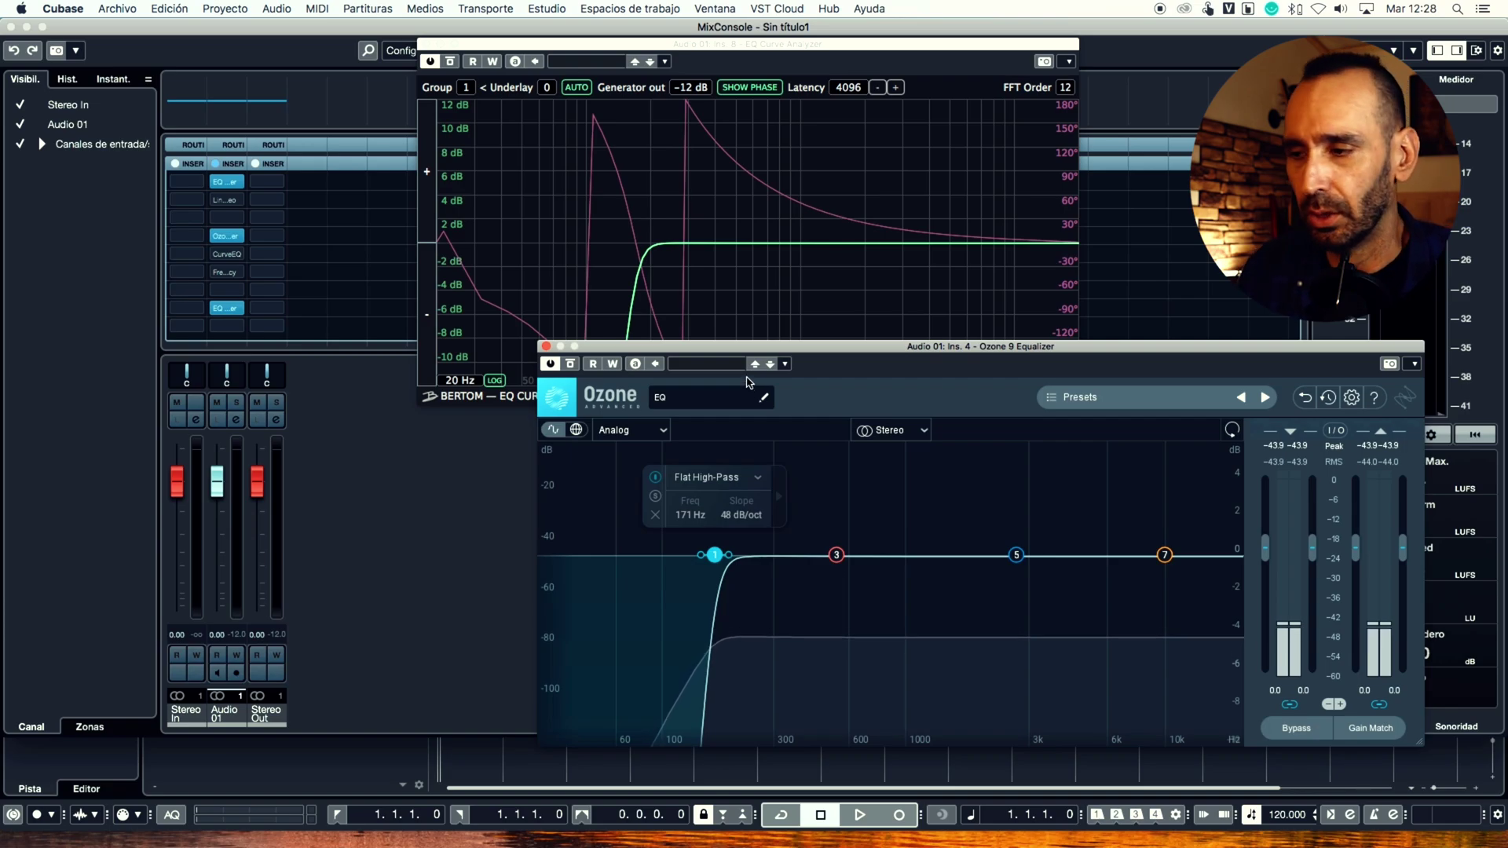
Switch the Ozone equalizer from Analog to Digital mode and reposition its window
click(628, 431)
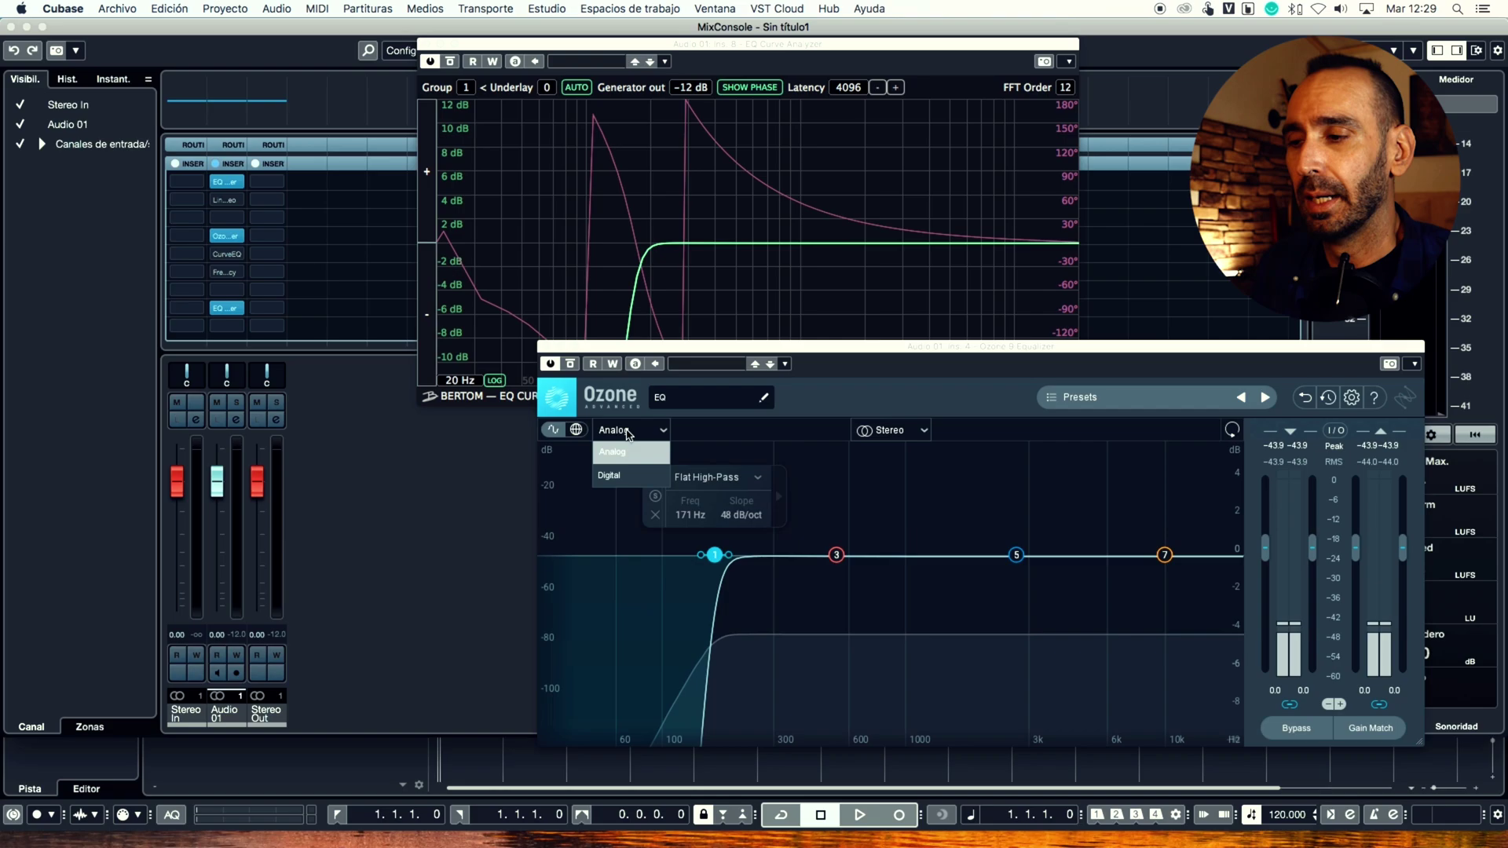
click(622, 477)
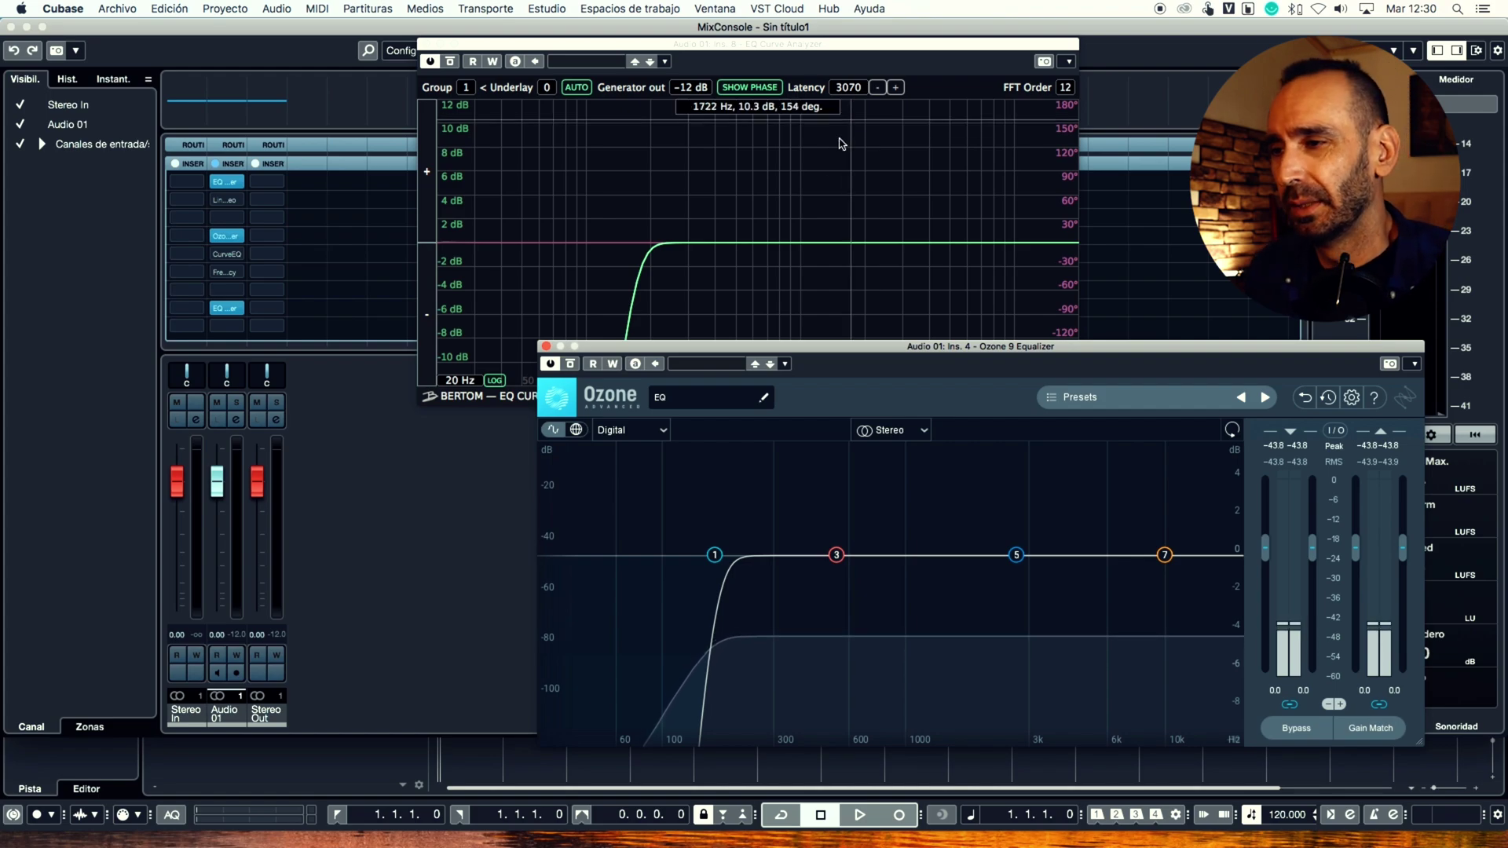
drag(722, 347, 713, 352)
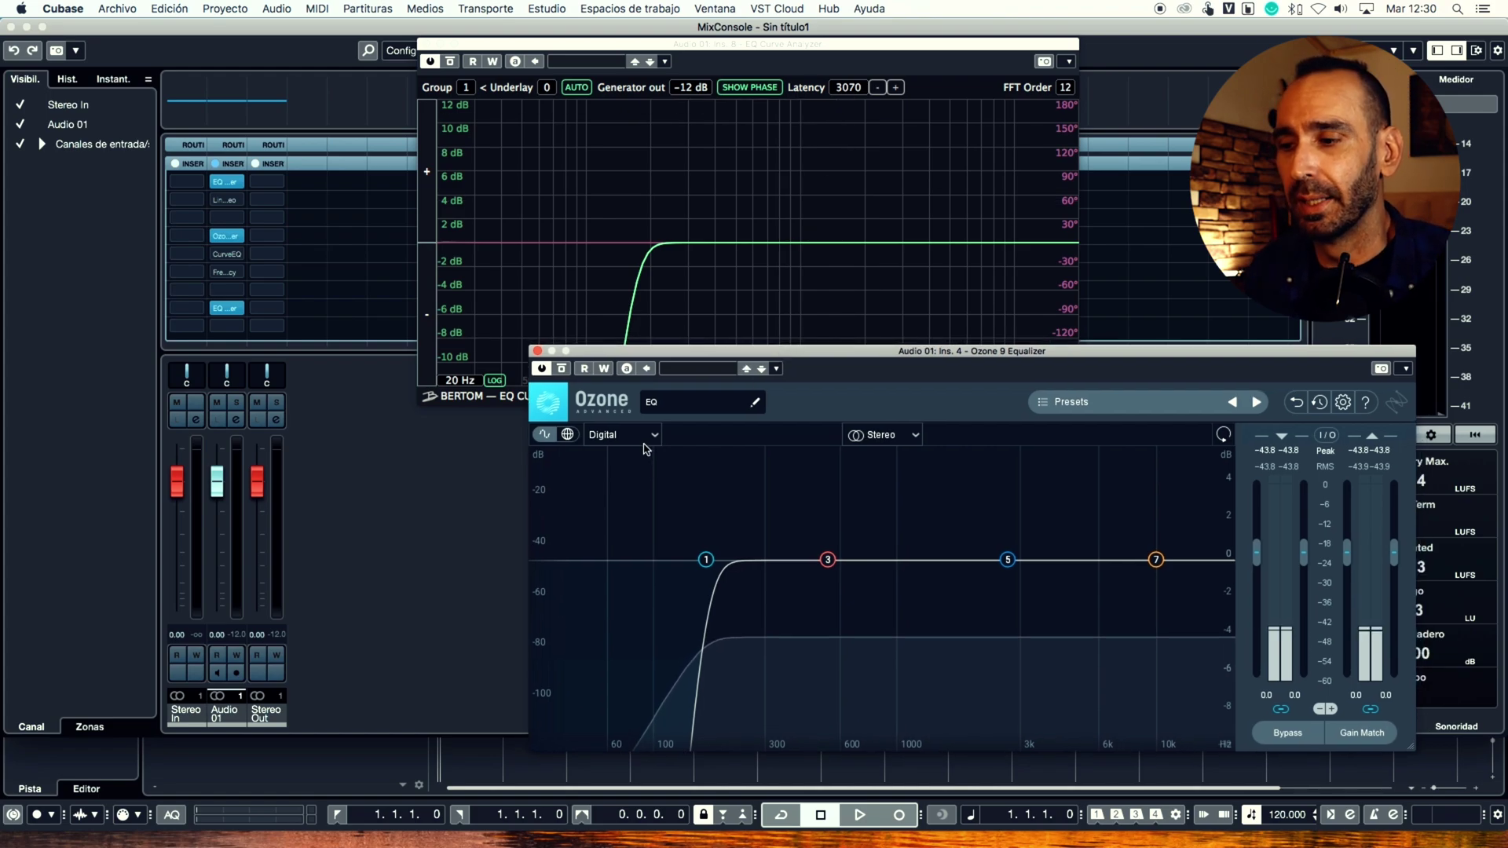
Shape Ozone's curve with node 3 at -2.1 dB near 601 Hz, node 5 at 4.0 dB near 2101 Hz, and node 7 pulled down
drag(828, 559, 845, 602)
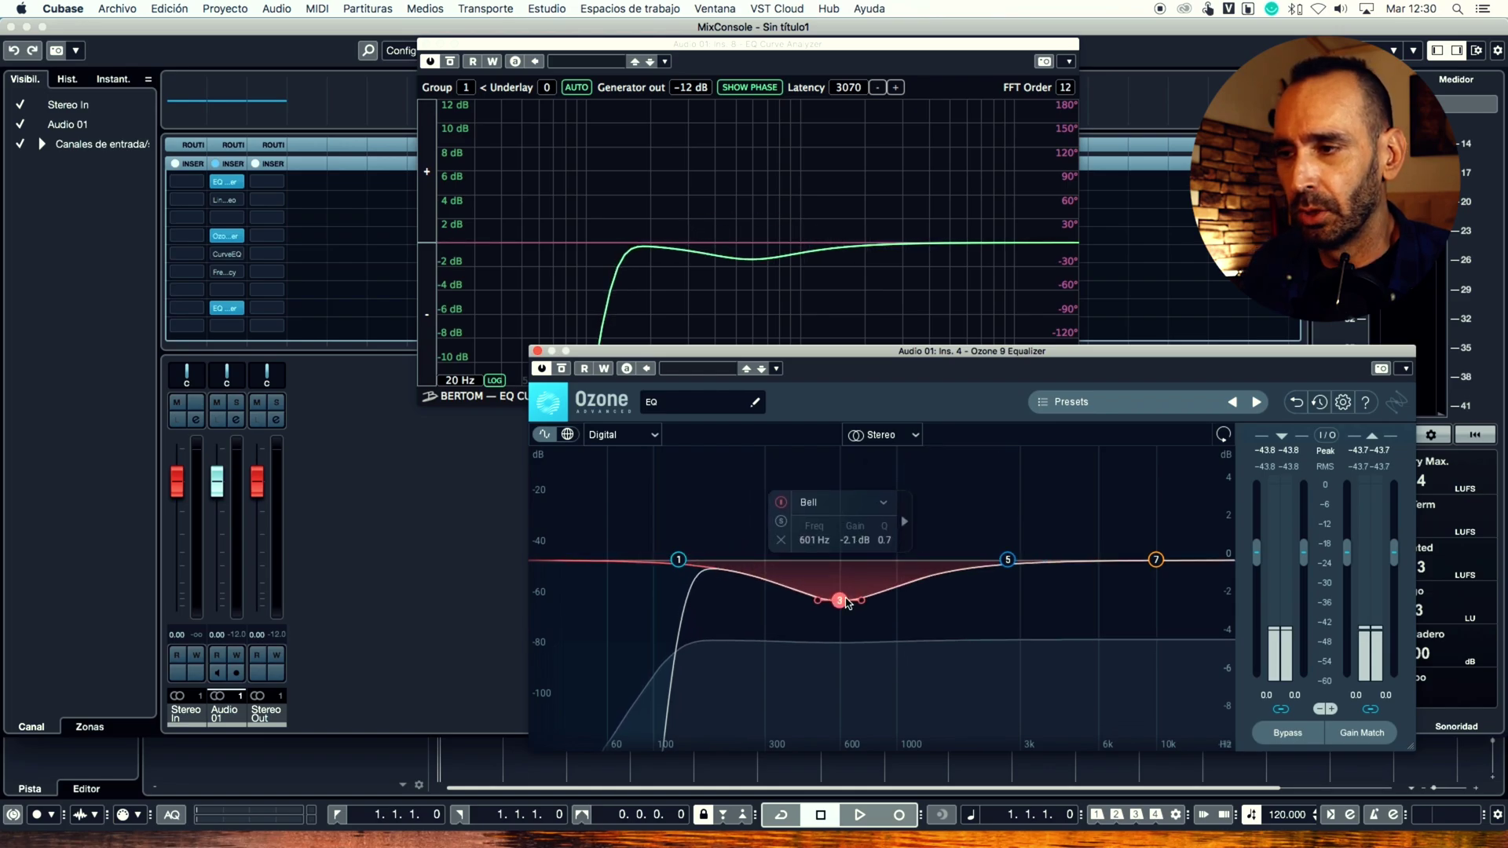
drag(999, 554, 983, 493)
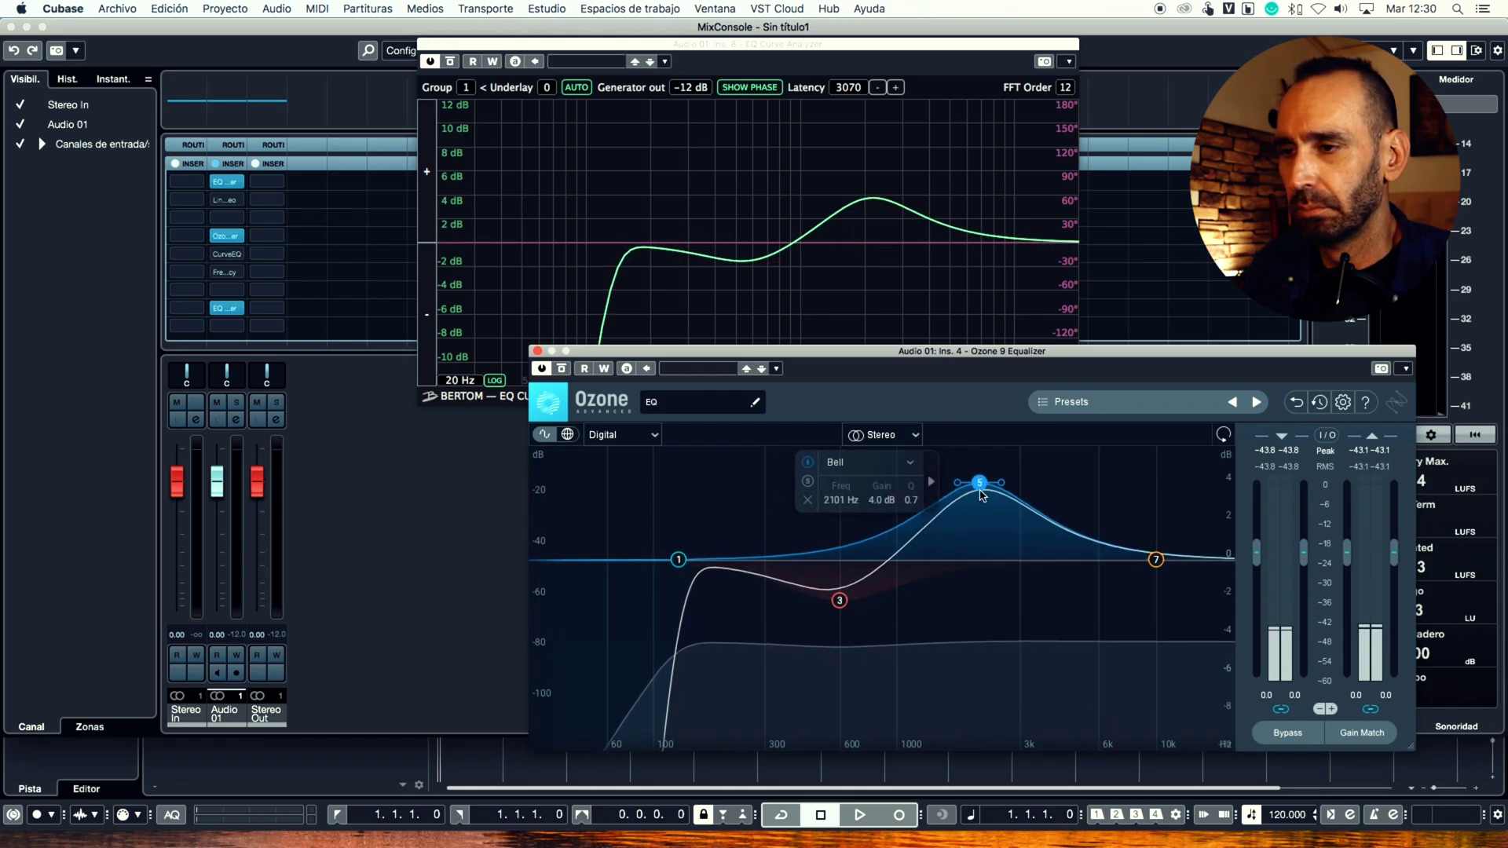
drag(1155, 559, 1121, 666)
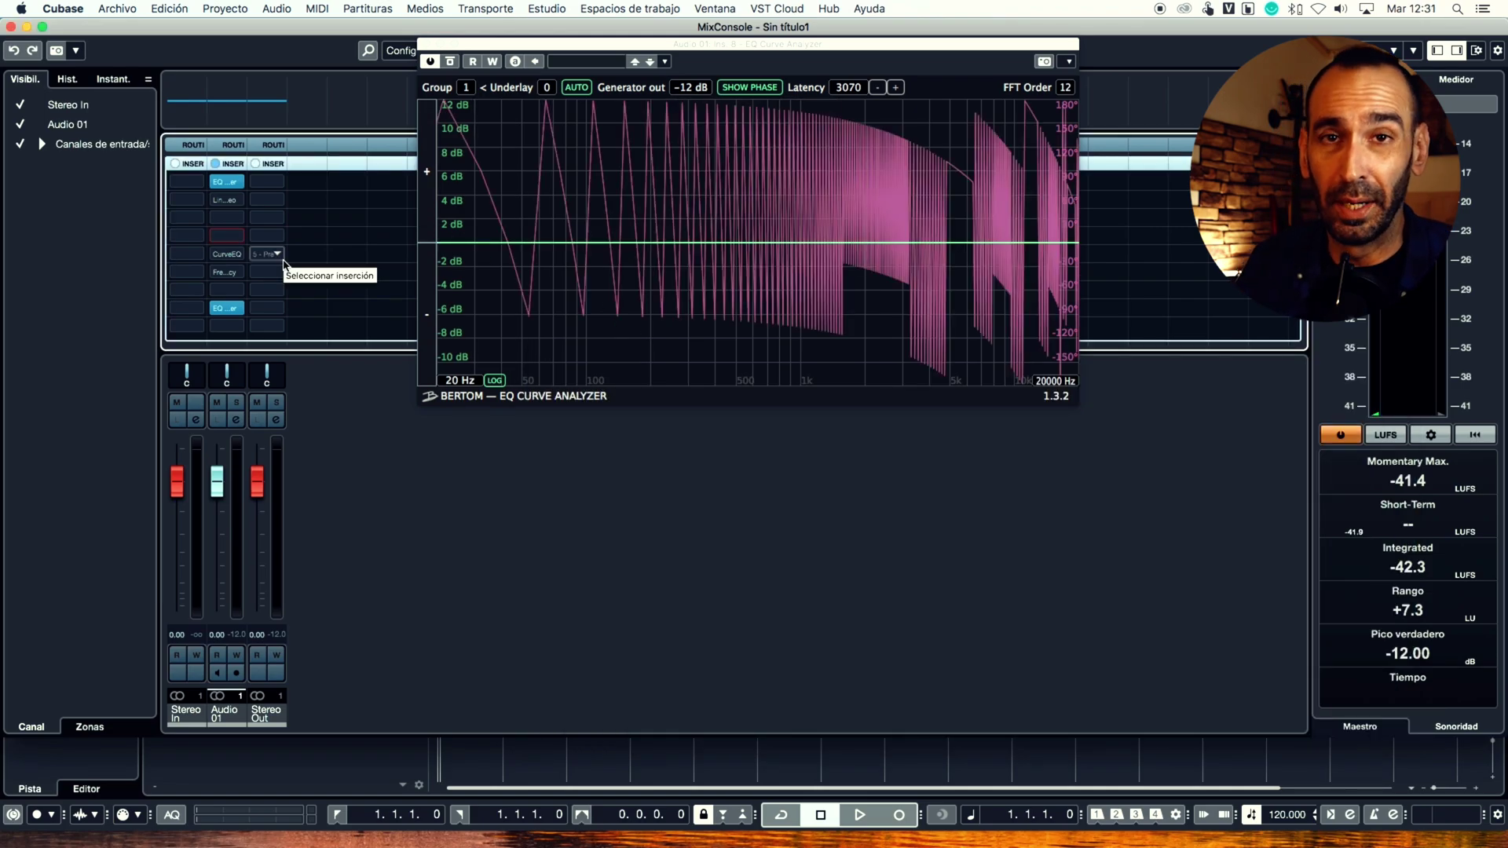
Activate Voxengo CurveEQ in insert 5 and match the EQ Curve Analyzer's latency to 2332 samples
click(227, 254)
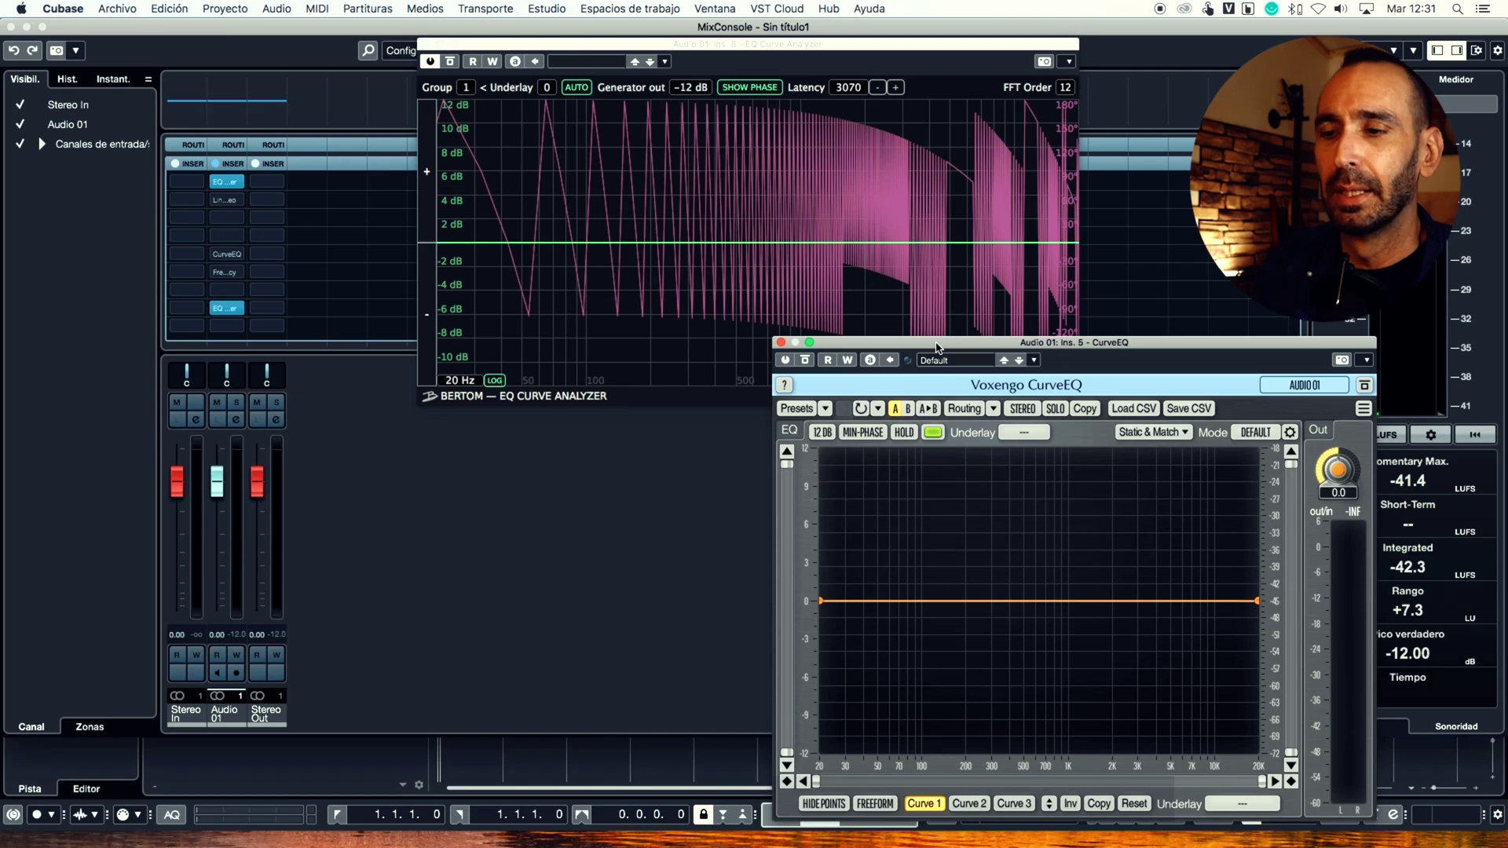
drag(936, 348, 946, 348)
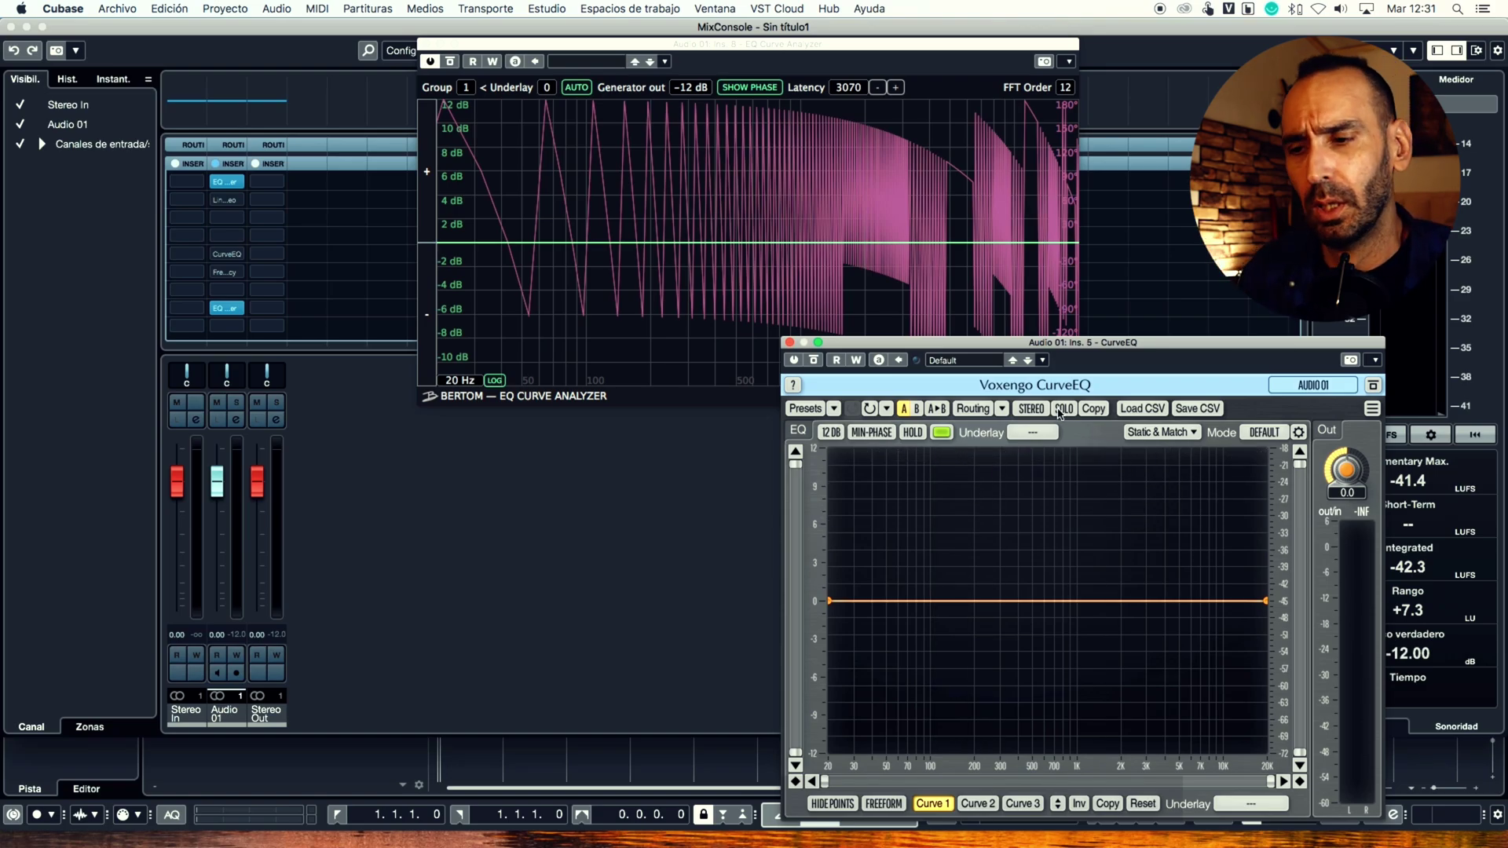
drag(1110, 350, 1110, 348)
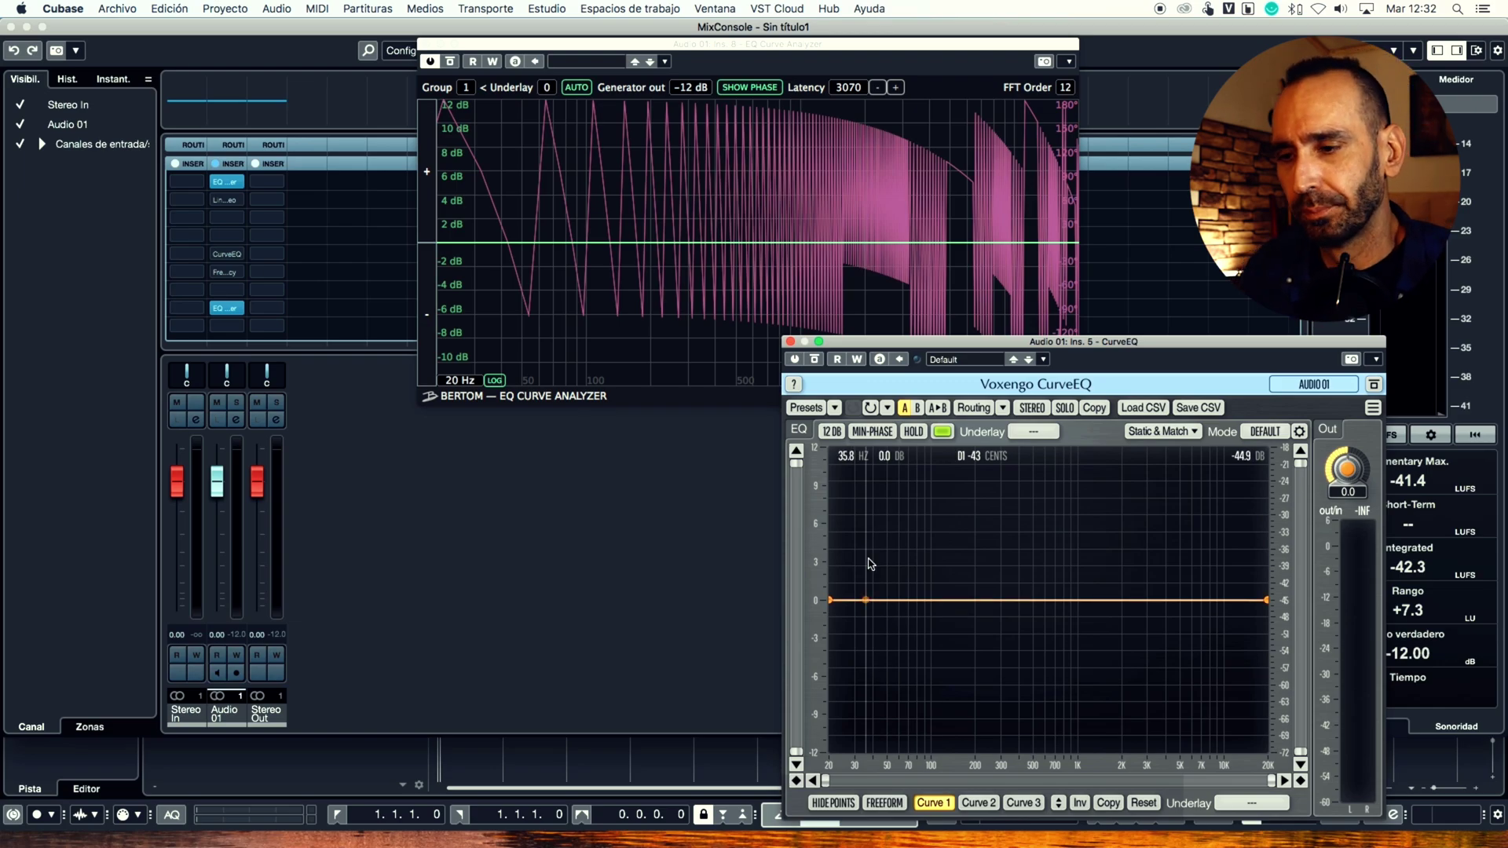
click(868, 236)
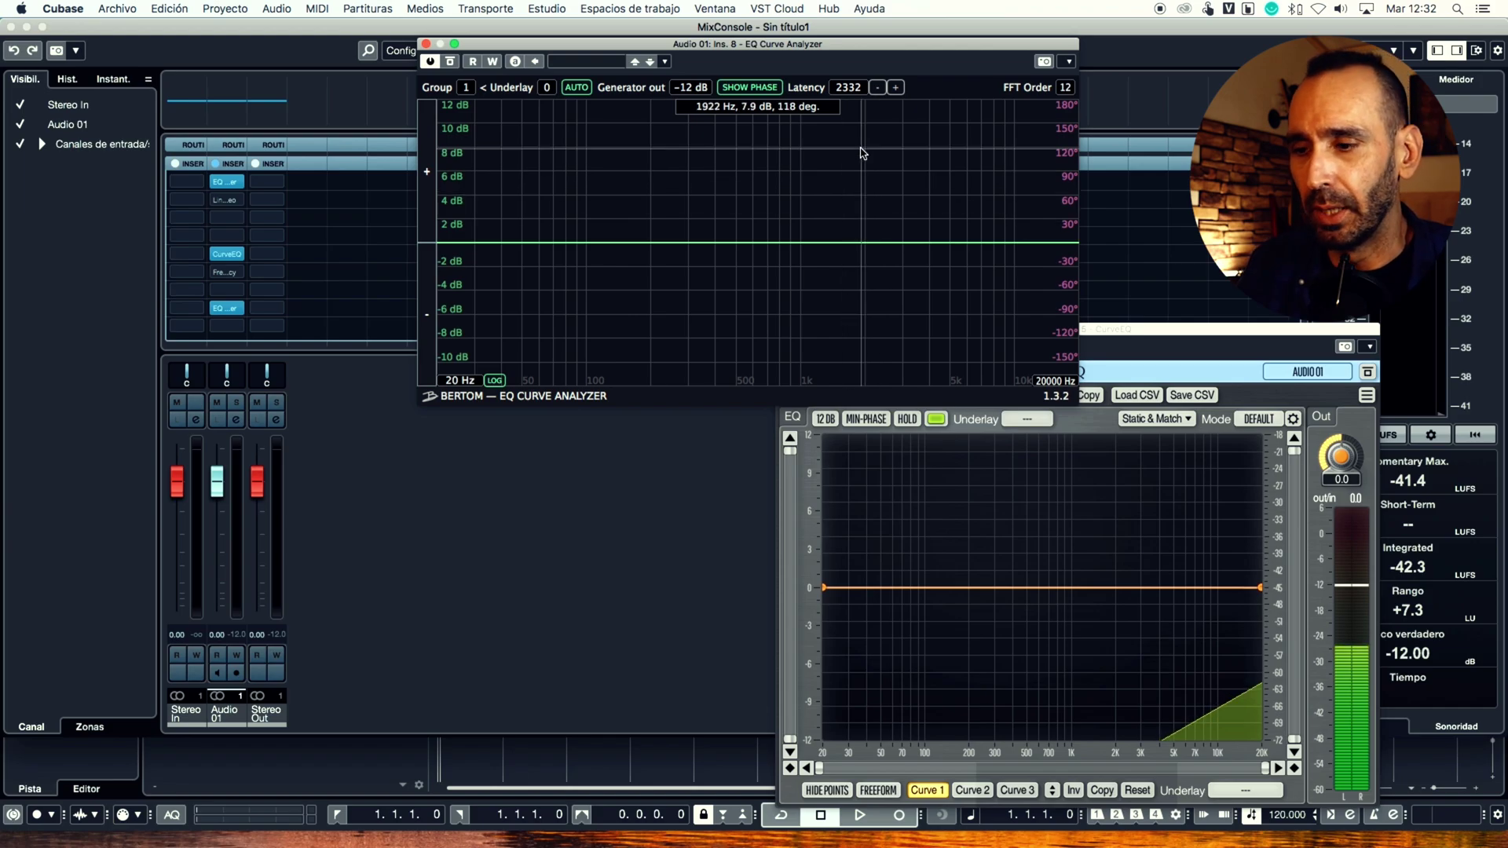
Shape CurveEQ's Curve 1 with added points: a deep dip near 100 Hz, a peak near 200 Hz and a shallow dip near 450 Hz
click(872, 602)
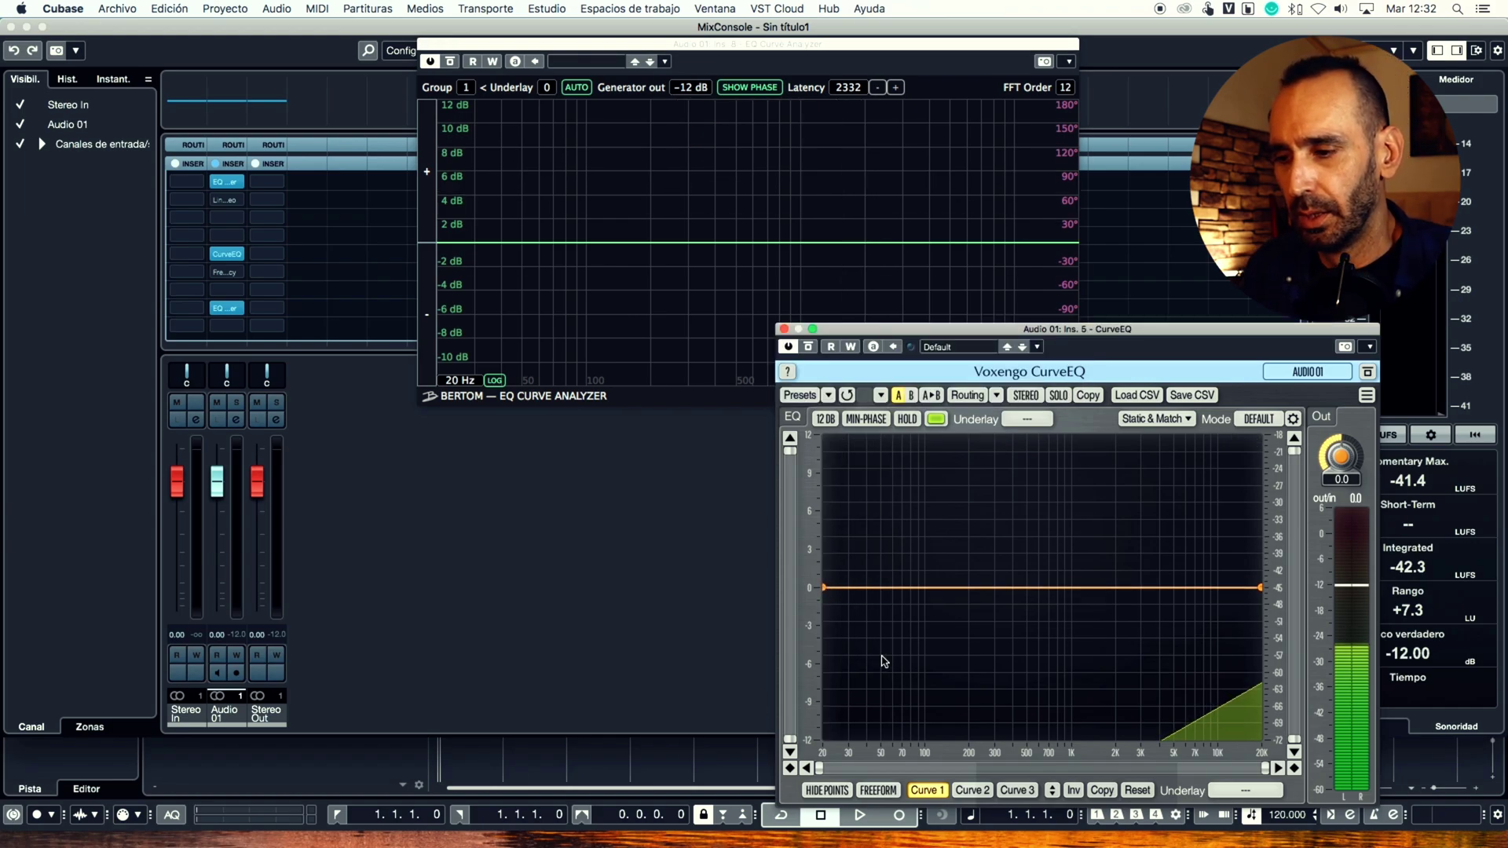
click(848, 589)
drag(847, 589, 1021, 626)
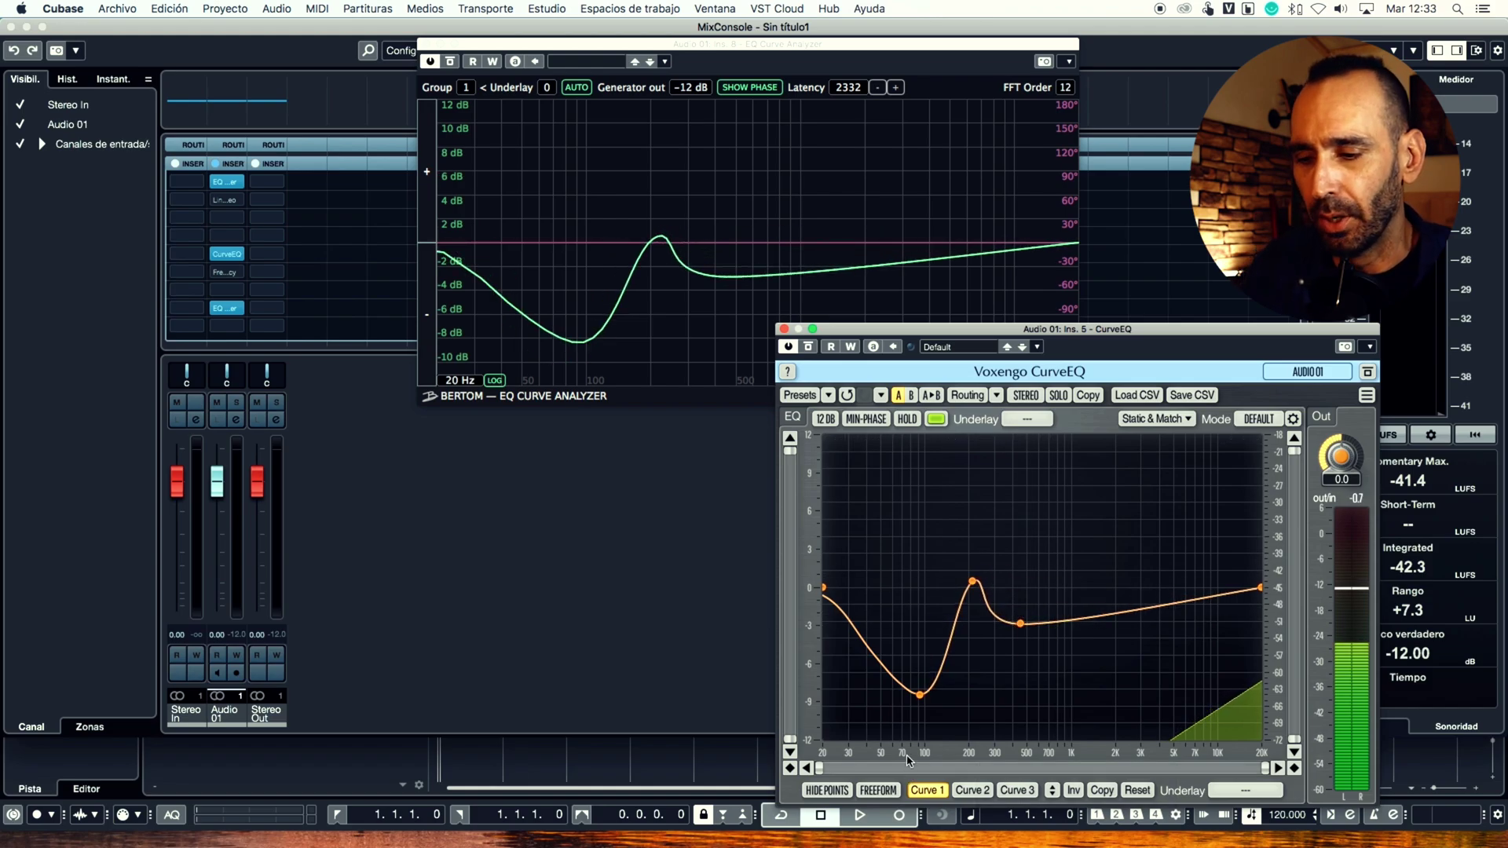
Redraw CurveEQ's curve freehand in Freeform mode with several sharp peaks and dips across the spectrum
click(878, 790)
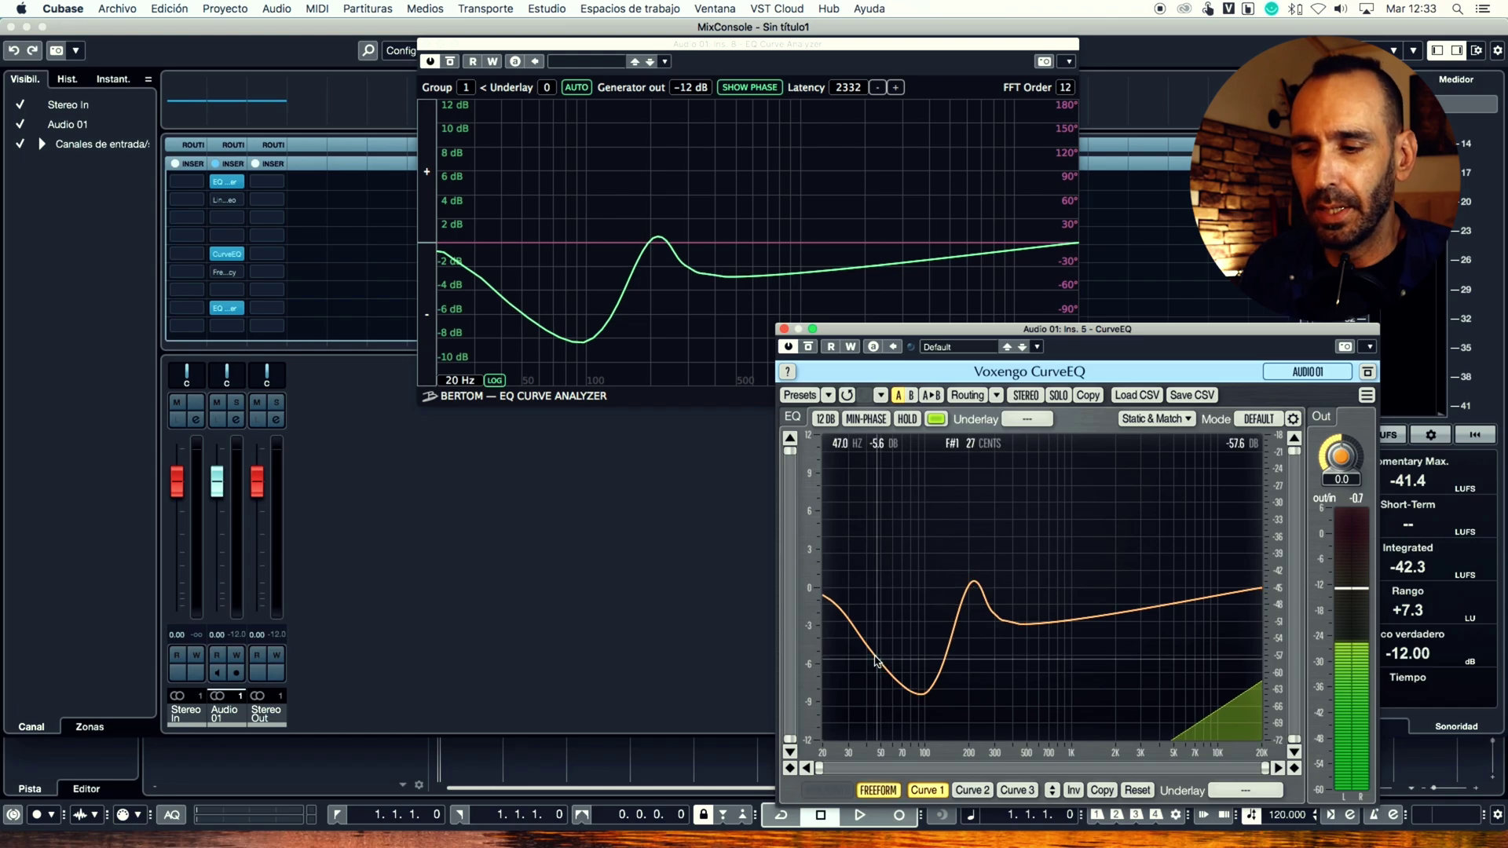
mouse_move(832, 597)
mouse_down()
mouse_move(919, 578)
mouse_move(955, 643)
mouse_move(1148, 571)
mouse_move(1063, 521)
mouse_move(1123, 534)
mouse_move(1170, 587)
mouse_move(1208, 560)
mouse_move(1249, 589)
mouse_move(1131, 510)
mouse_move(1050, 604)
mouse_up()
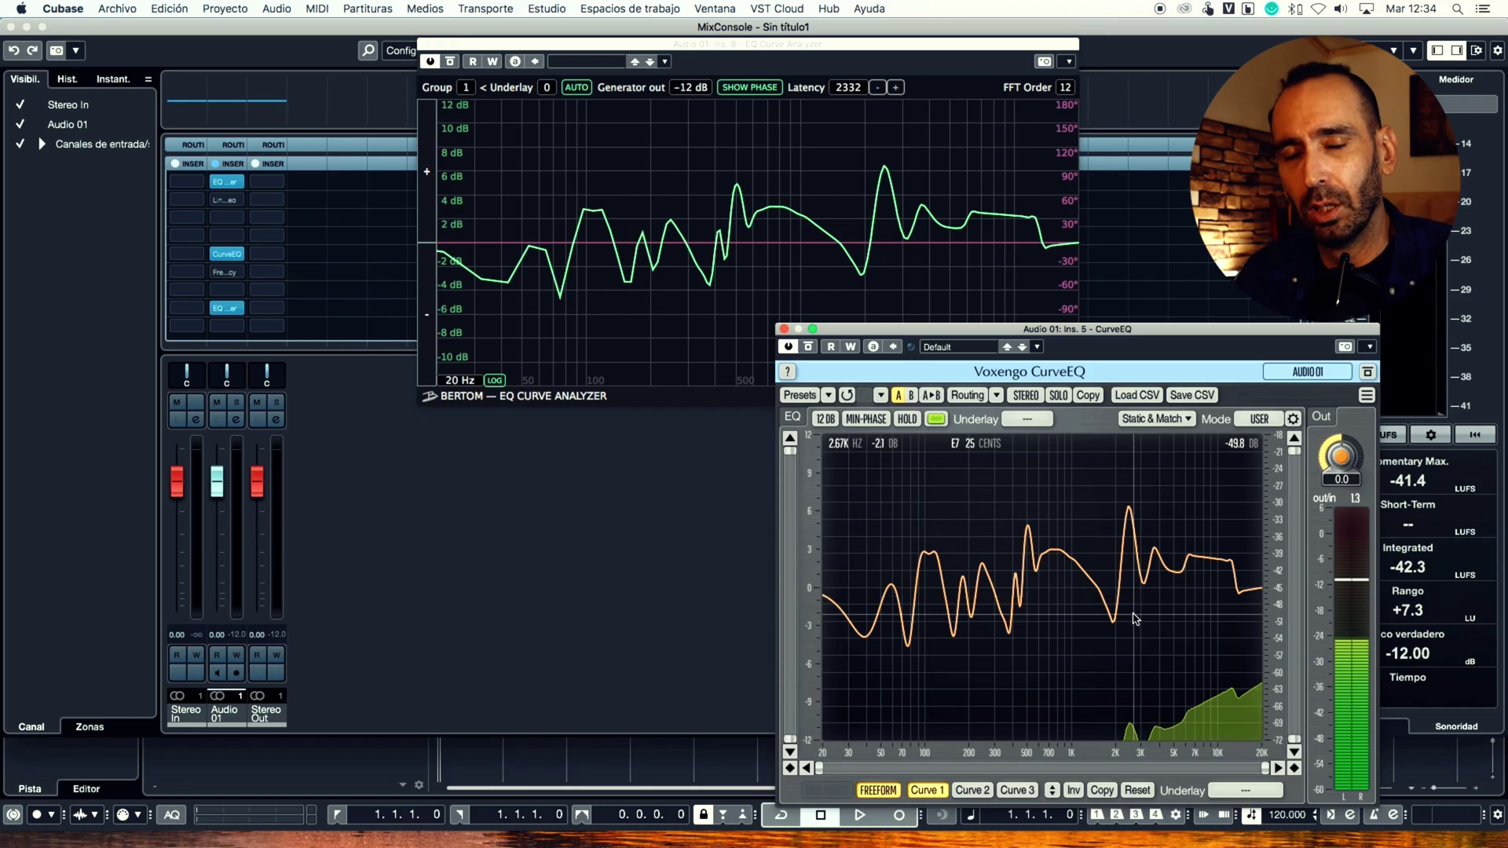
key(super+z)
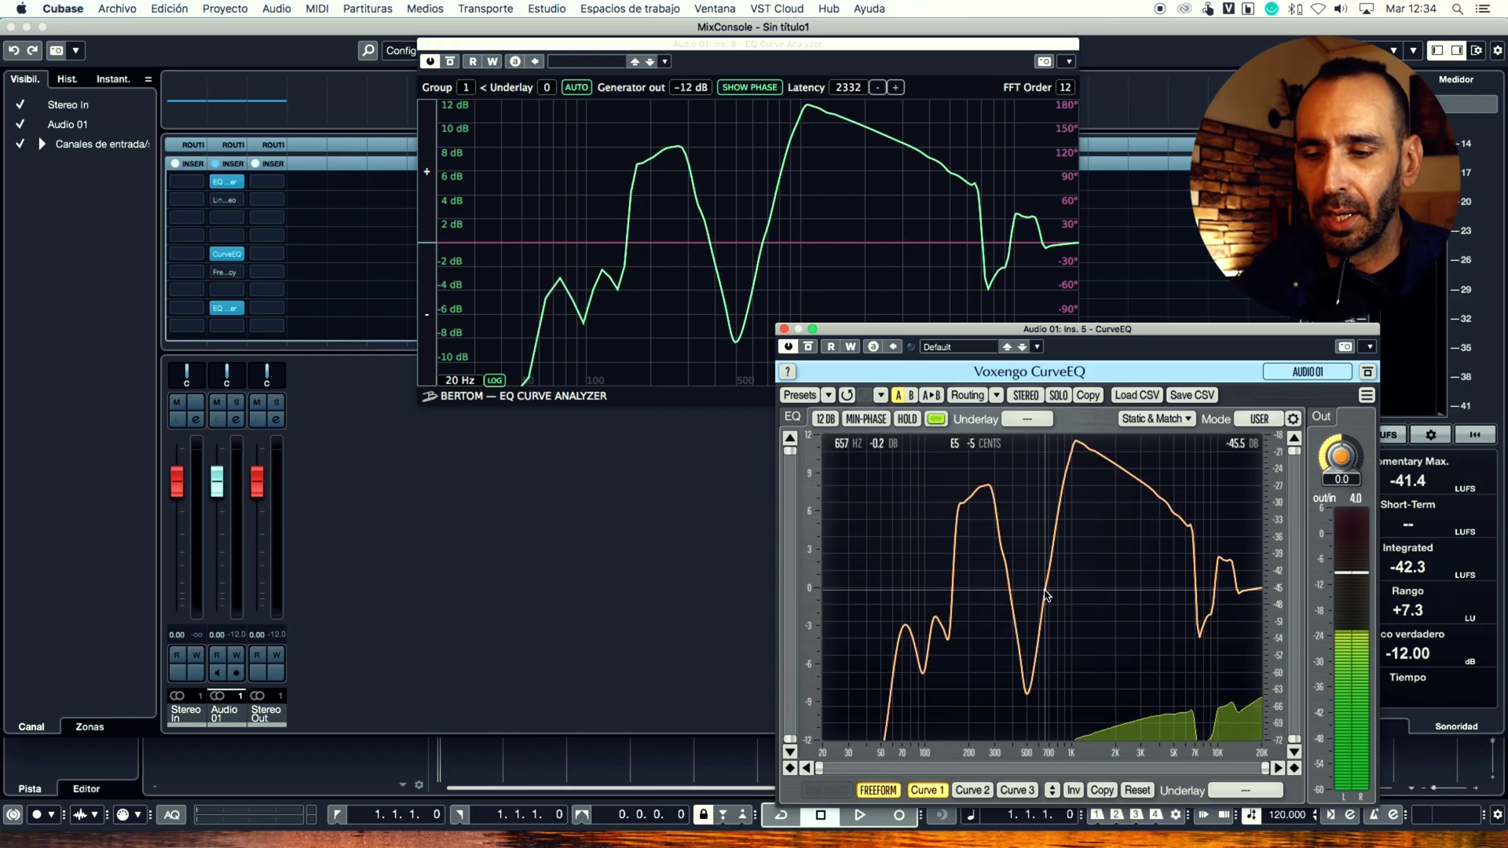
mouse_move(1045, 595)
mouse_down()
mouse_move(1049, 503)
mouse_move(1064, 626)
mouse_up()
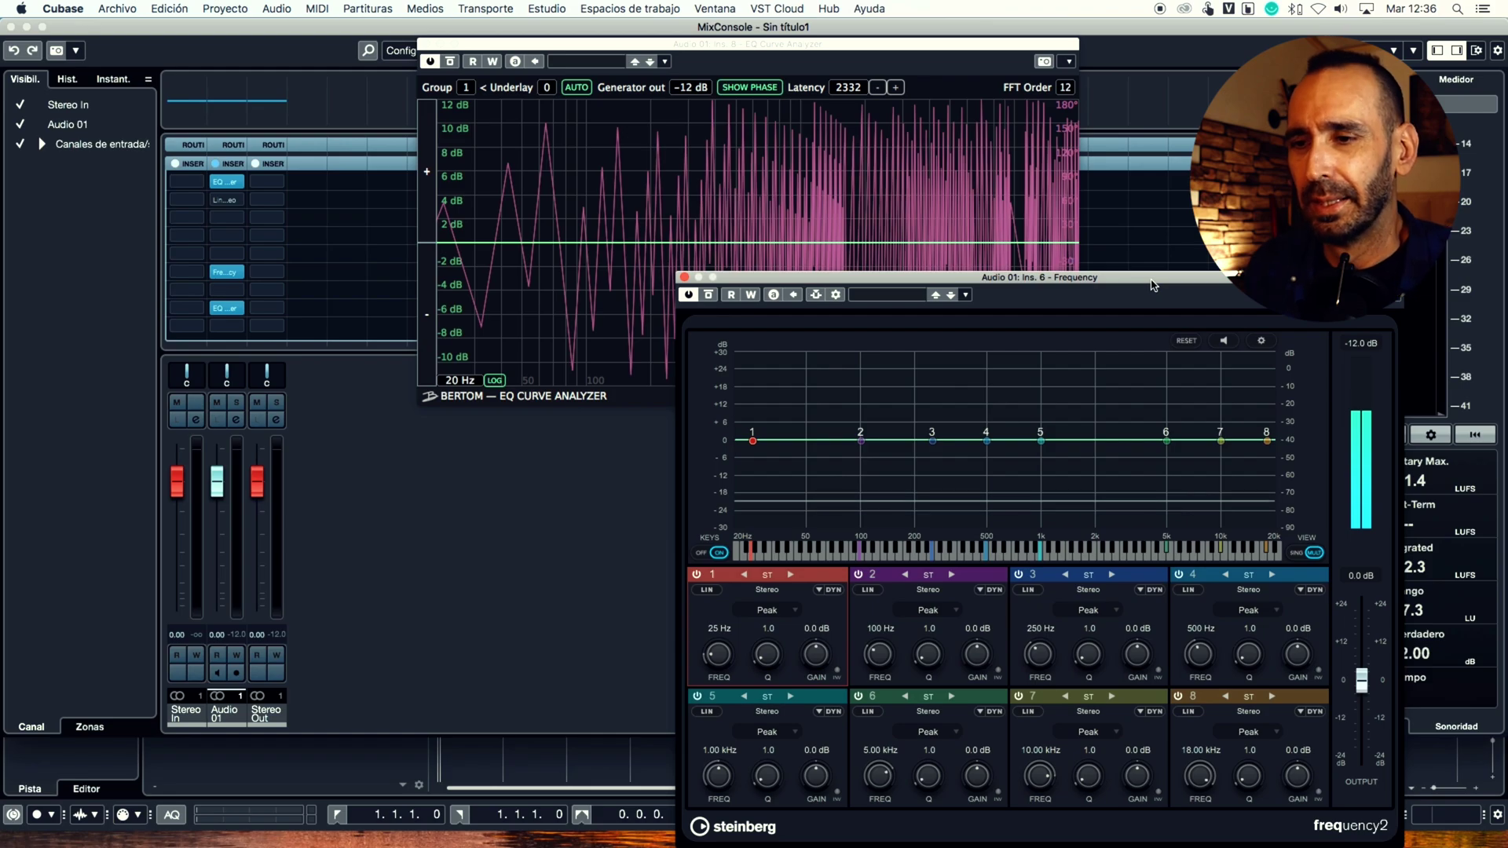
Set the EQ Curve Analyzer's latency to 4096 samples and shape Frequency's band 1 into a -10.4 dB cut at 37 Hz
drag(1152, 281, 1164, 273)
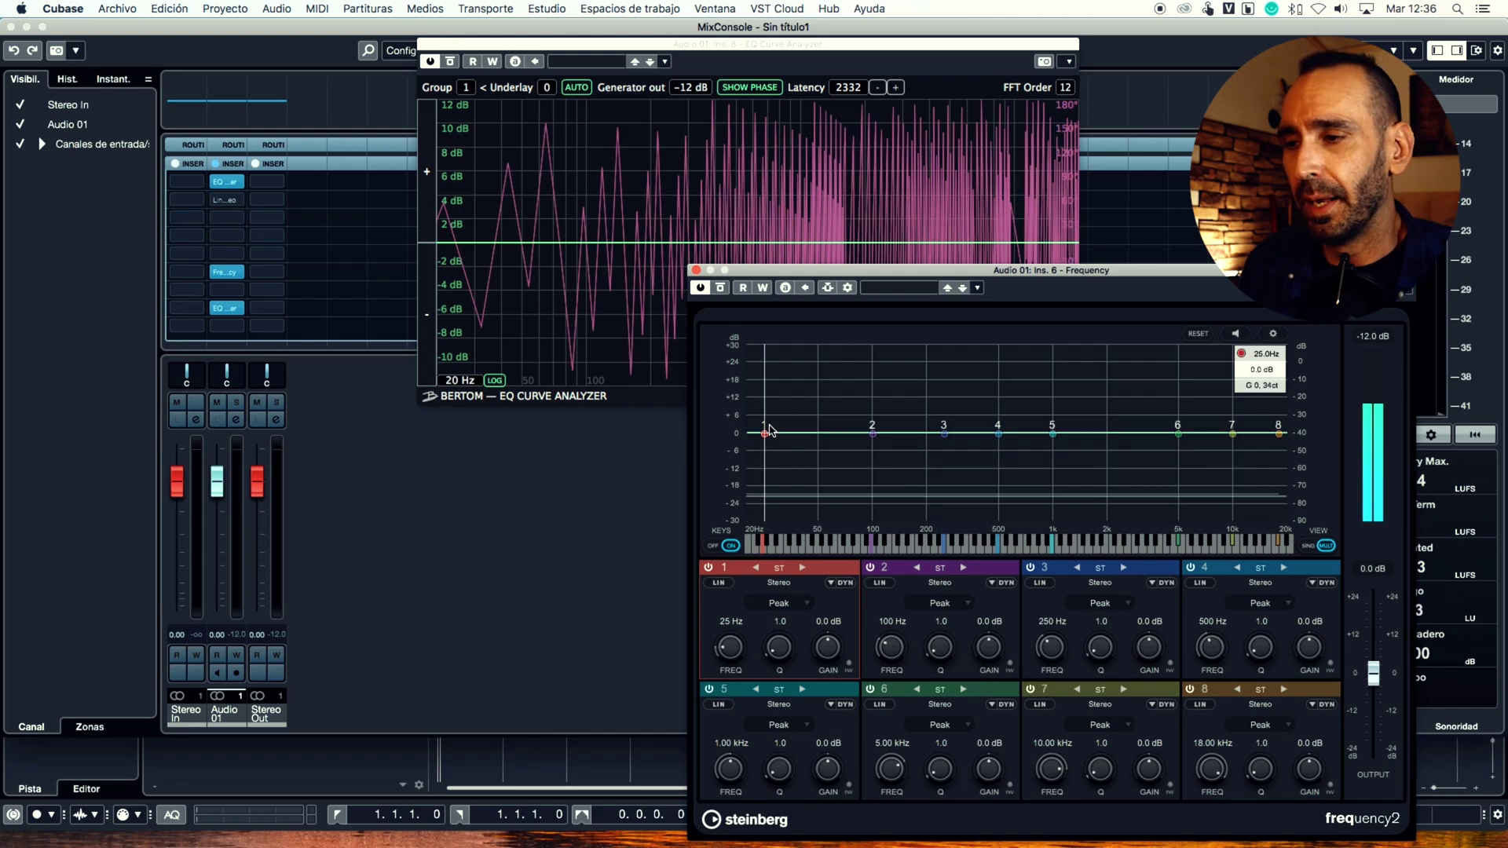
click(851, 88)
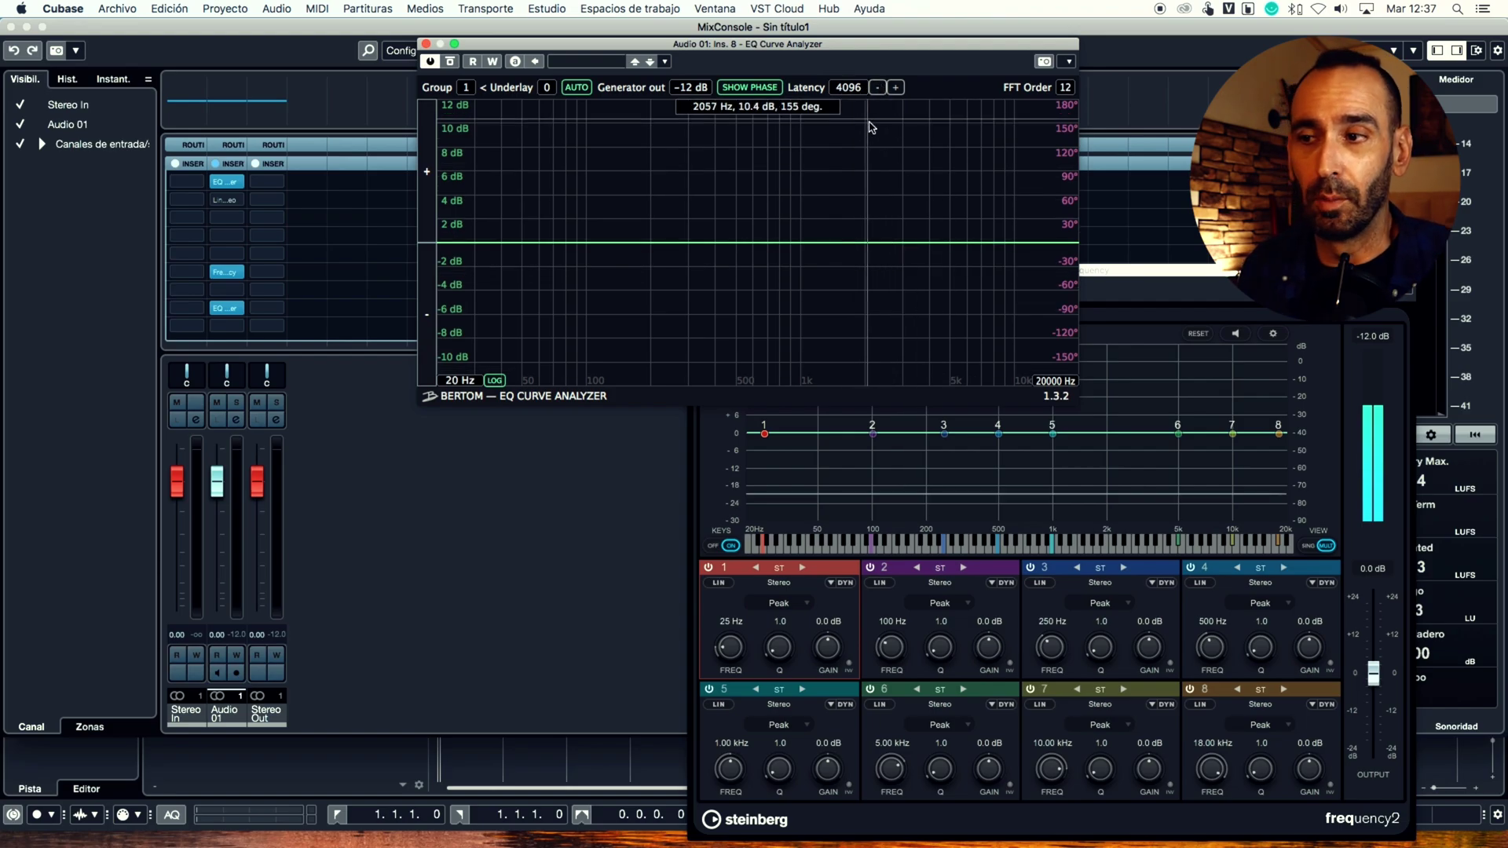
drag(1124, 280, 1124, 277)
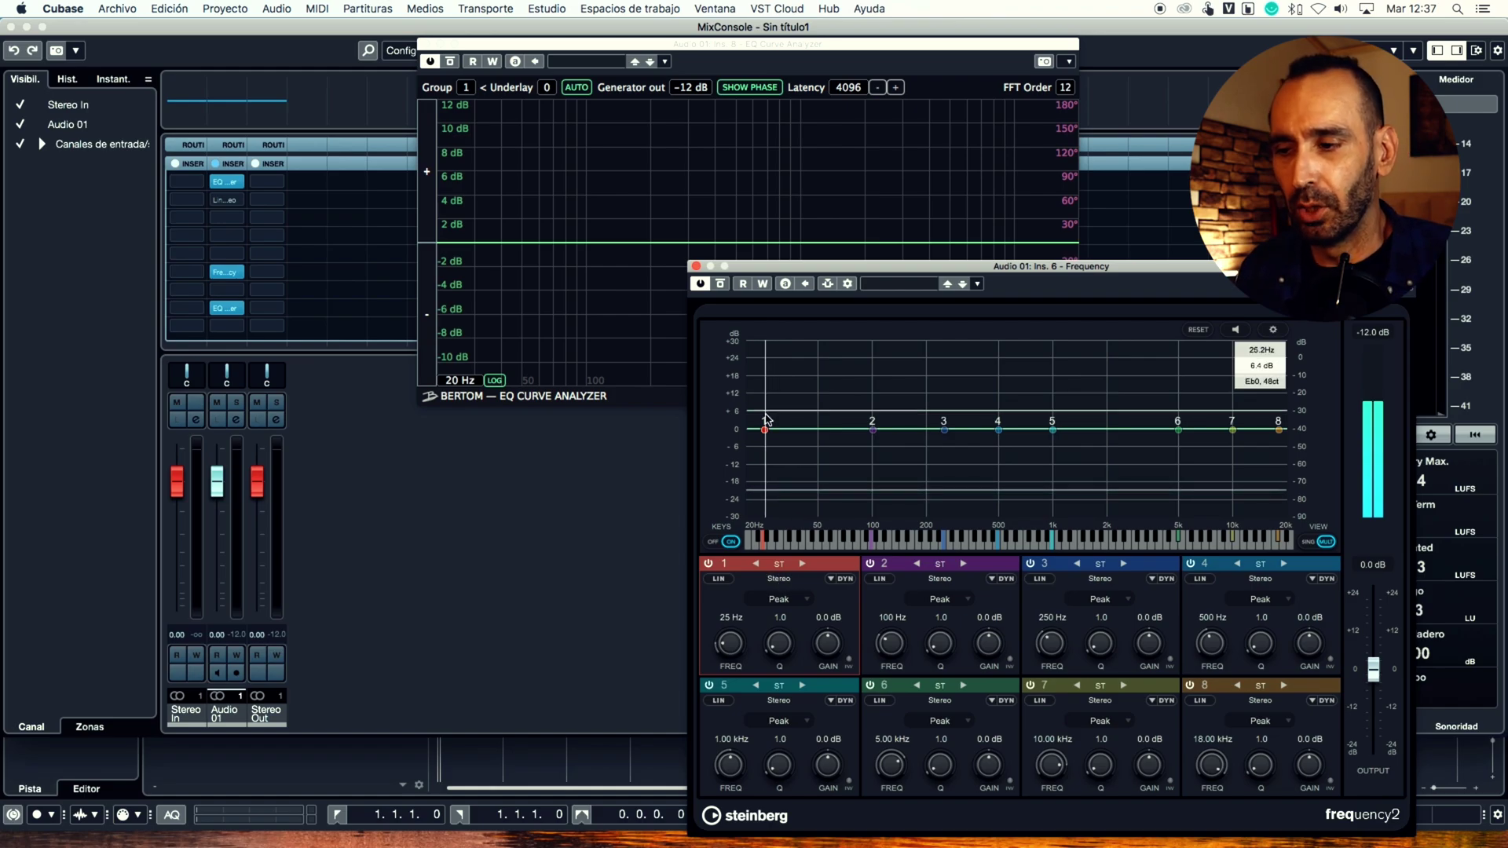
drag(764, 430, 795, 459)
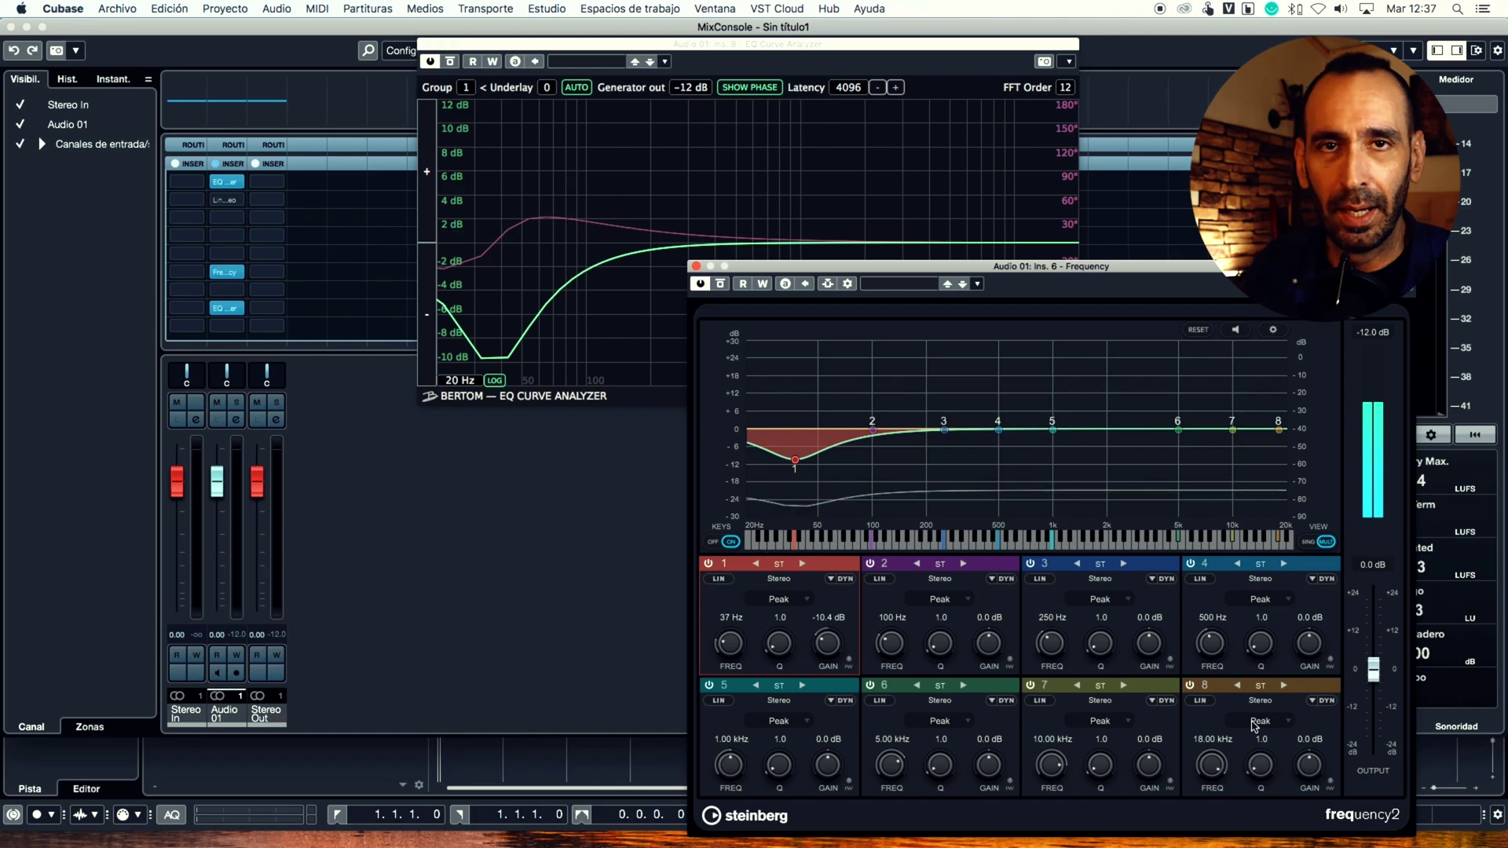
Switch Frequency's band 1 to linear phase and match the EQ Curve Analyzer's latency to 5120 samples
click(718, 581)
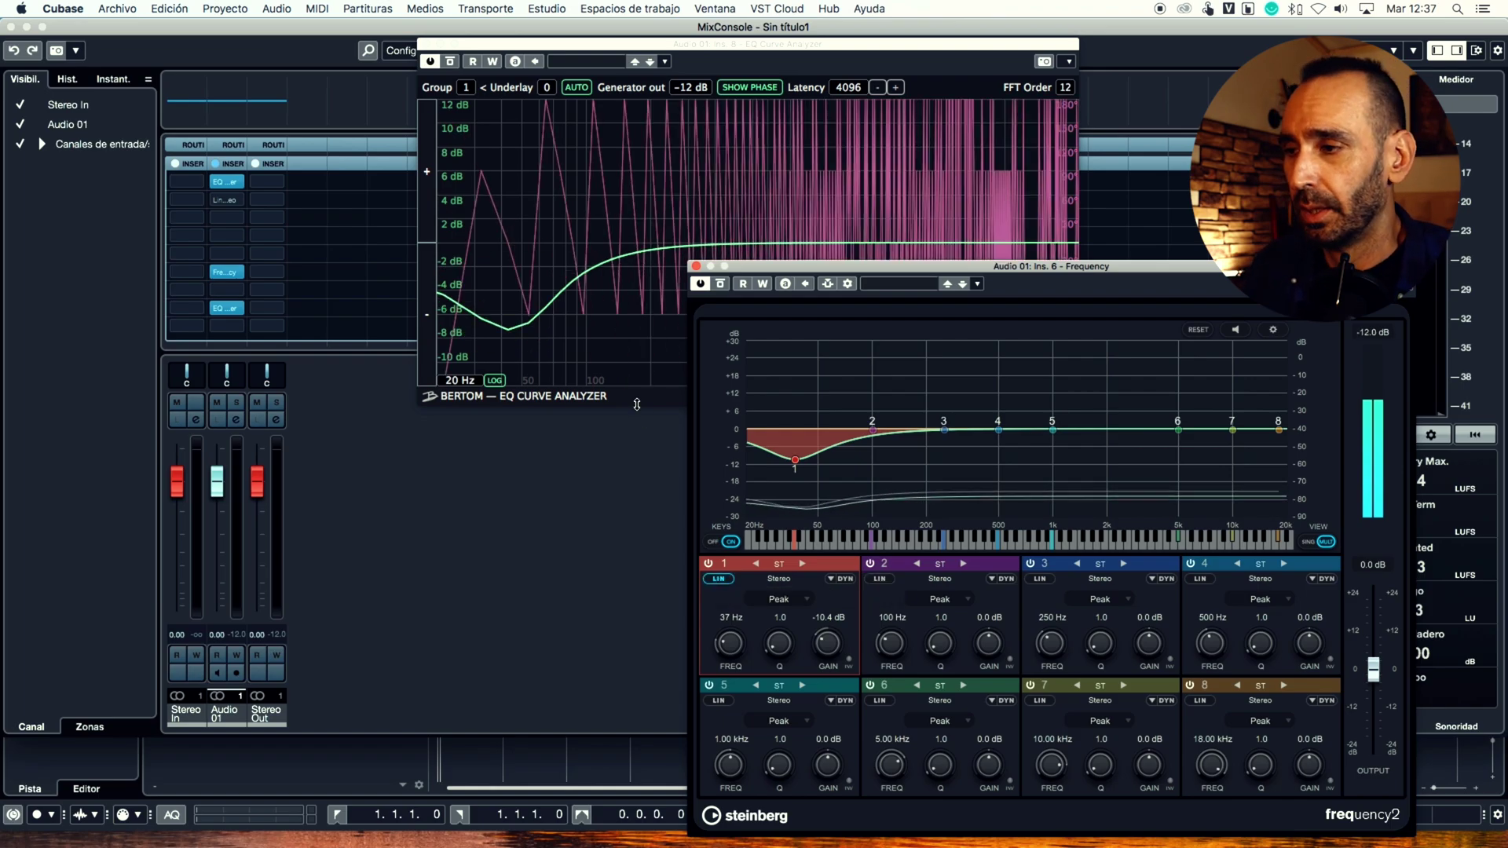
click(859, 91)
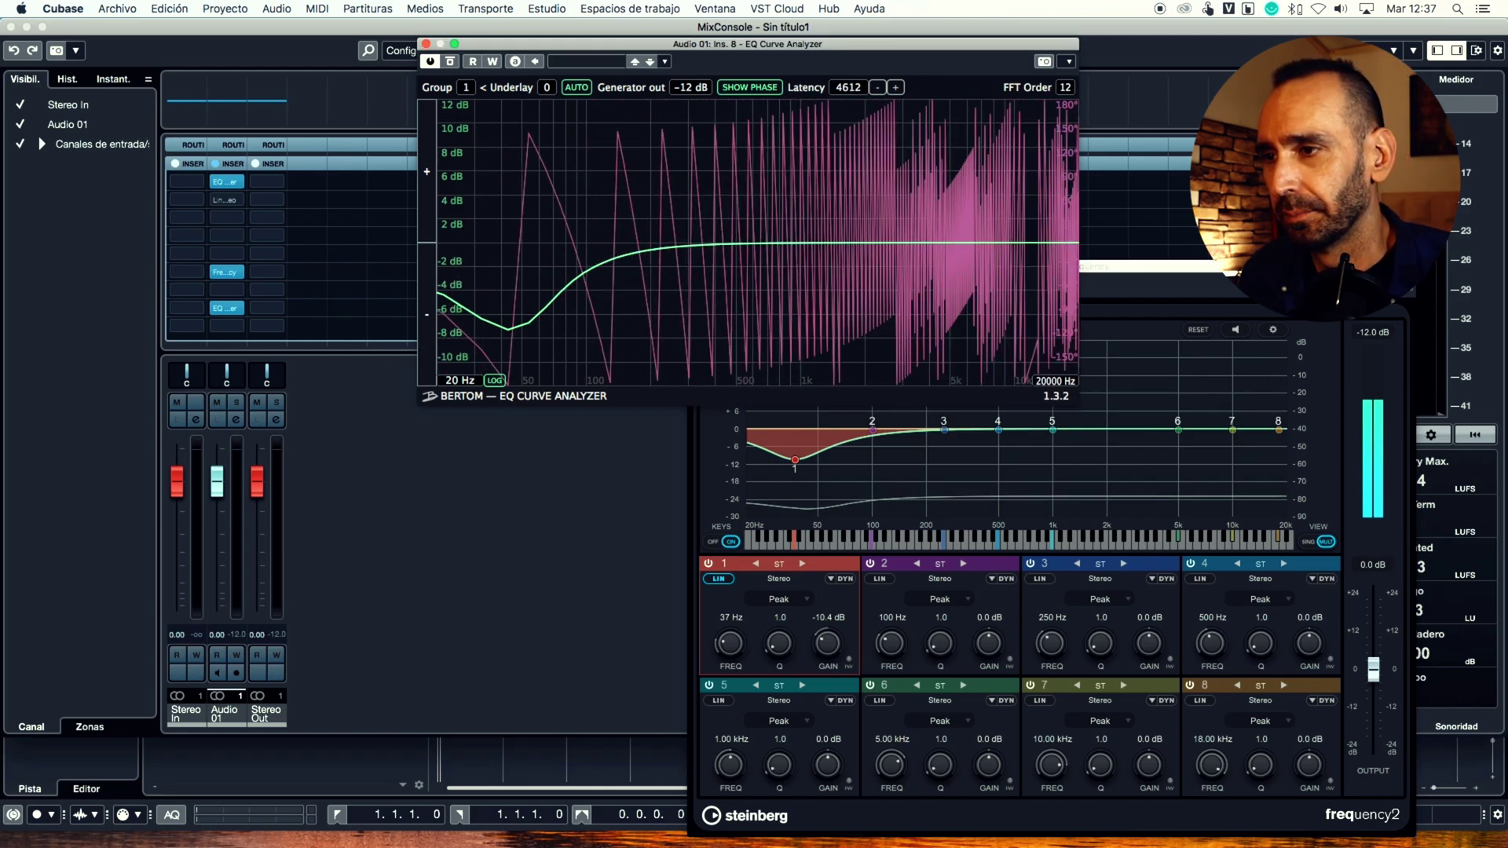
click(875, 89)
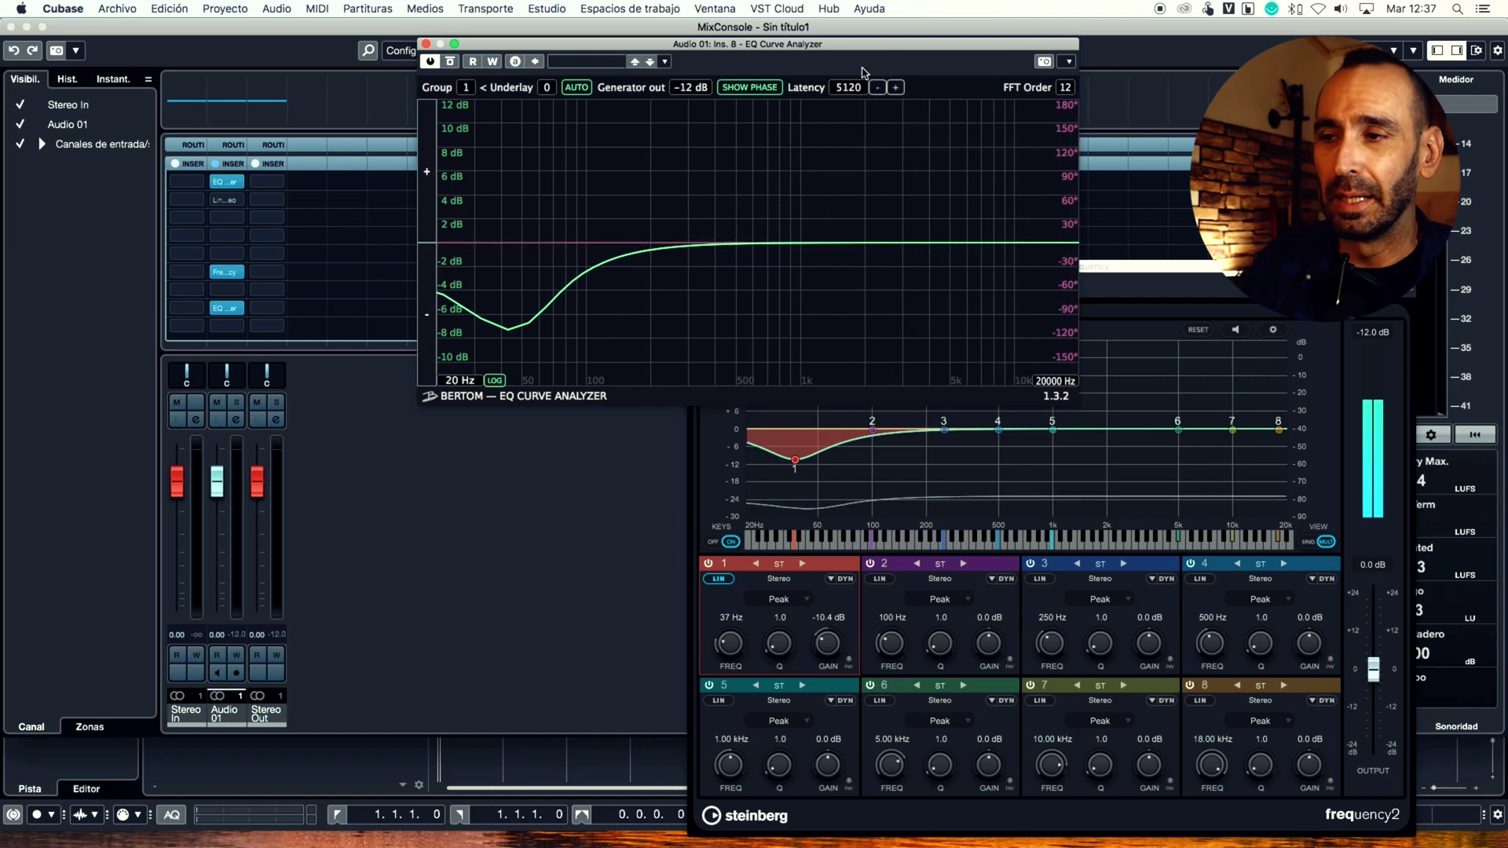
Change Frequency's band 1 to a Cut 96 filter and sweep its cutoff up to 70 Hz, ending at 47 Hz
drag(795, 461, 828, 465)
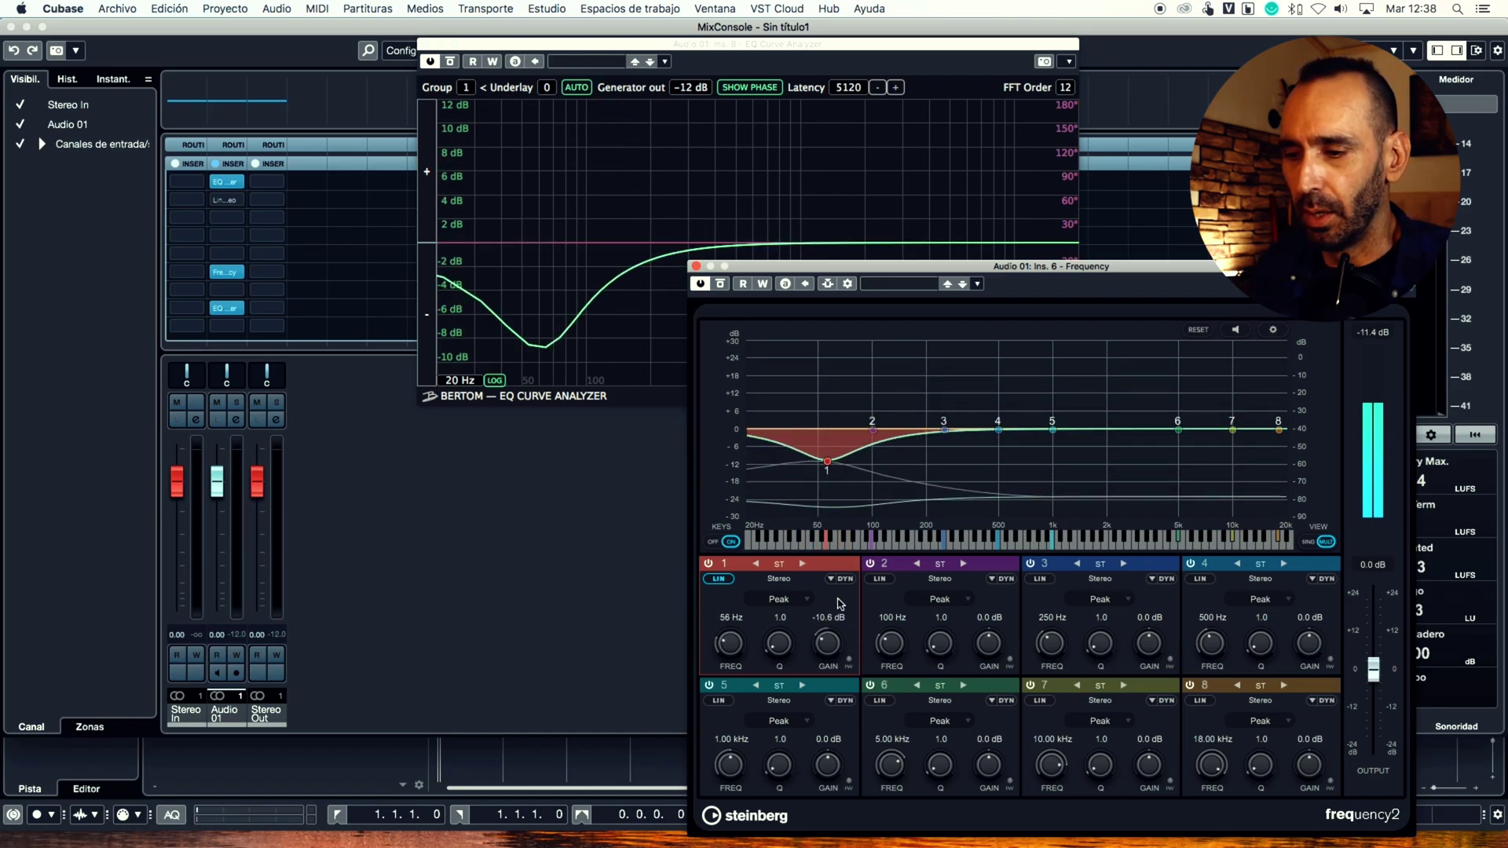
click(780, 600)
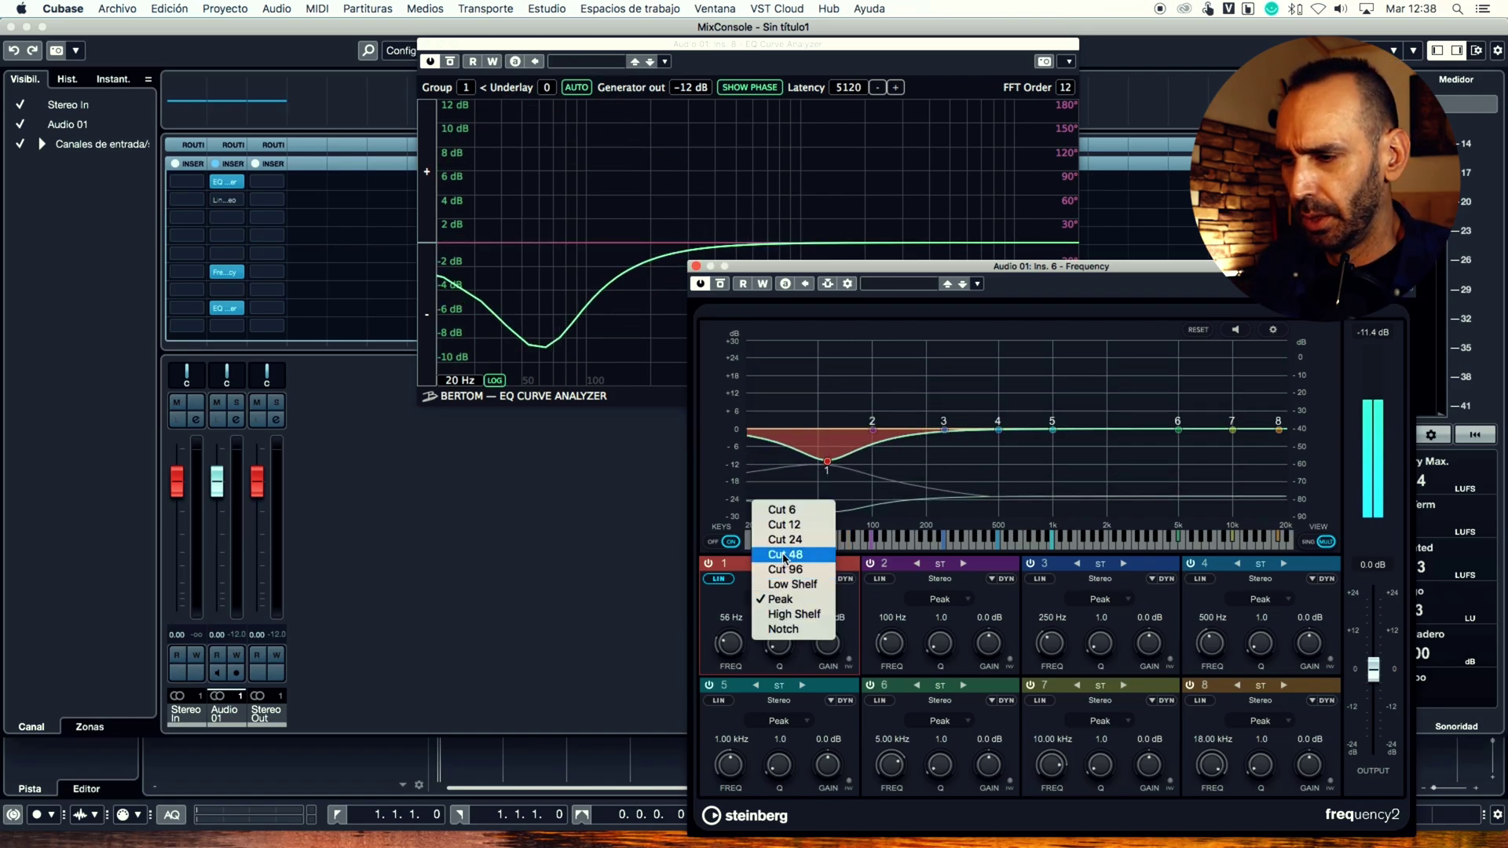
click(786, 568)
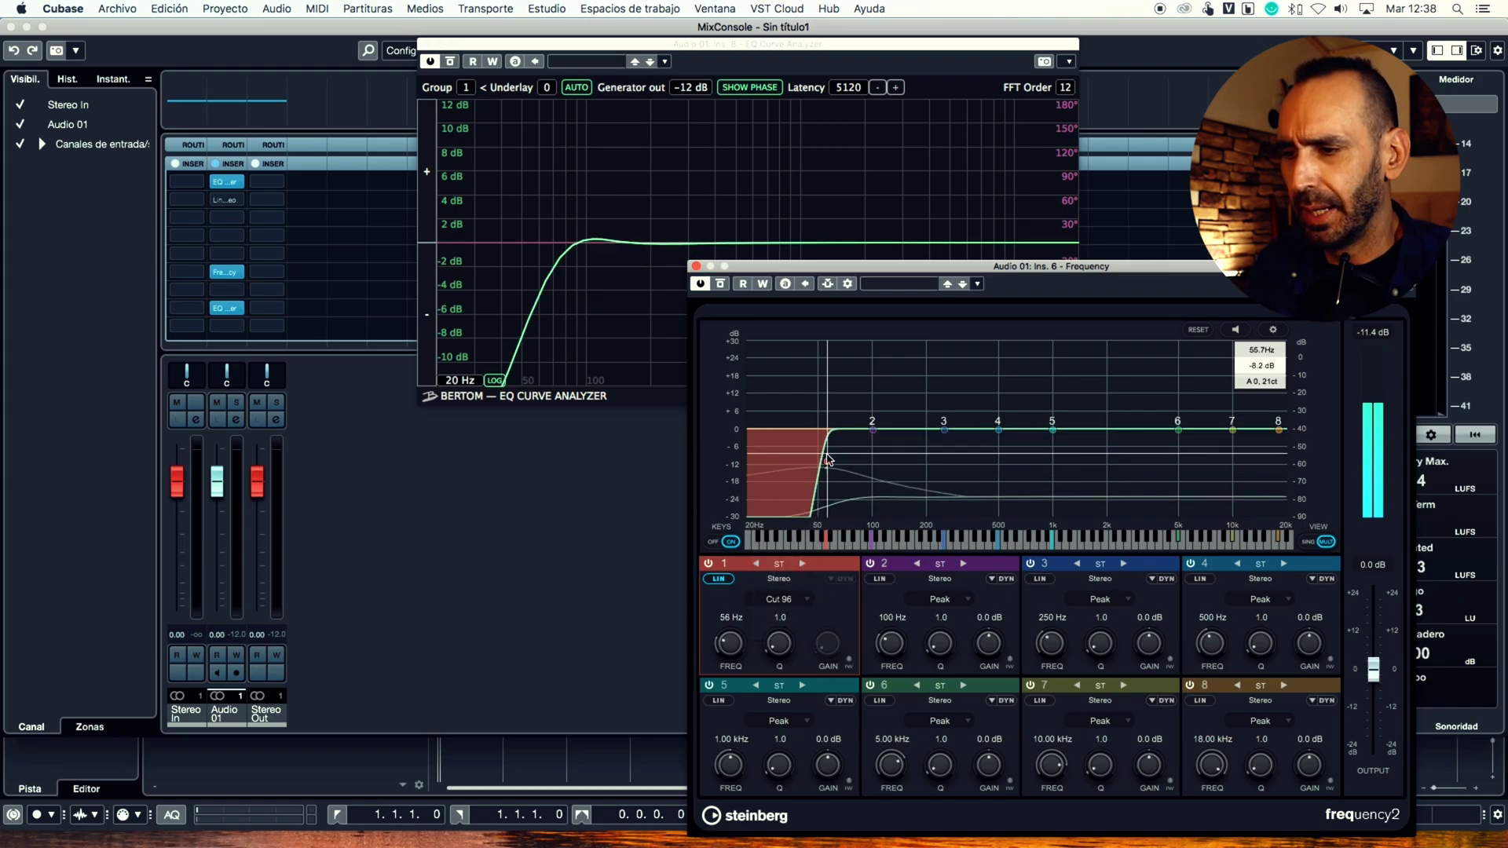
drag(831, 463, 845, 462)
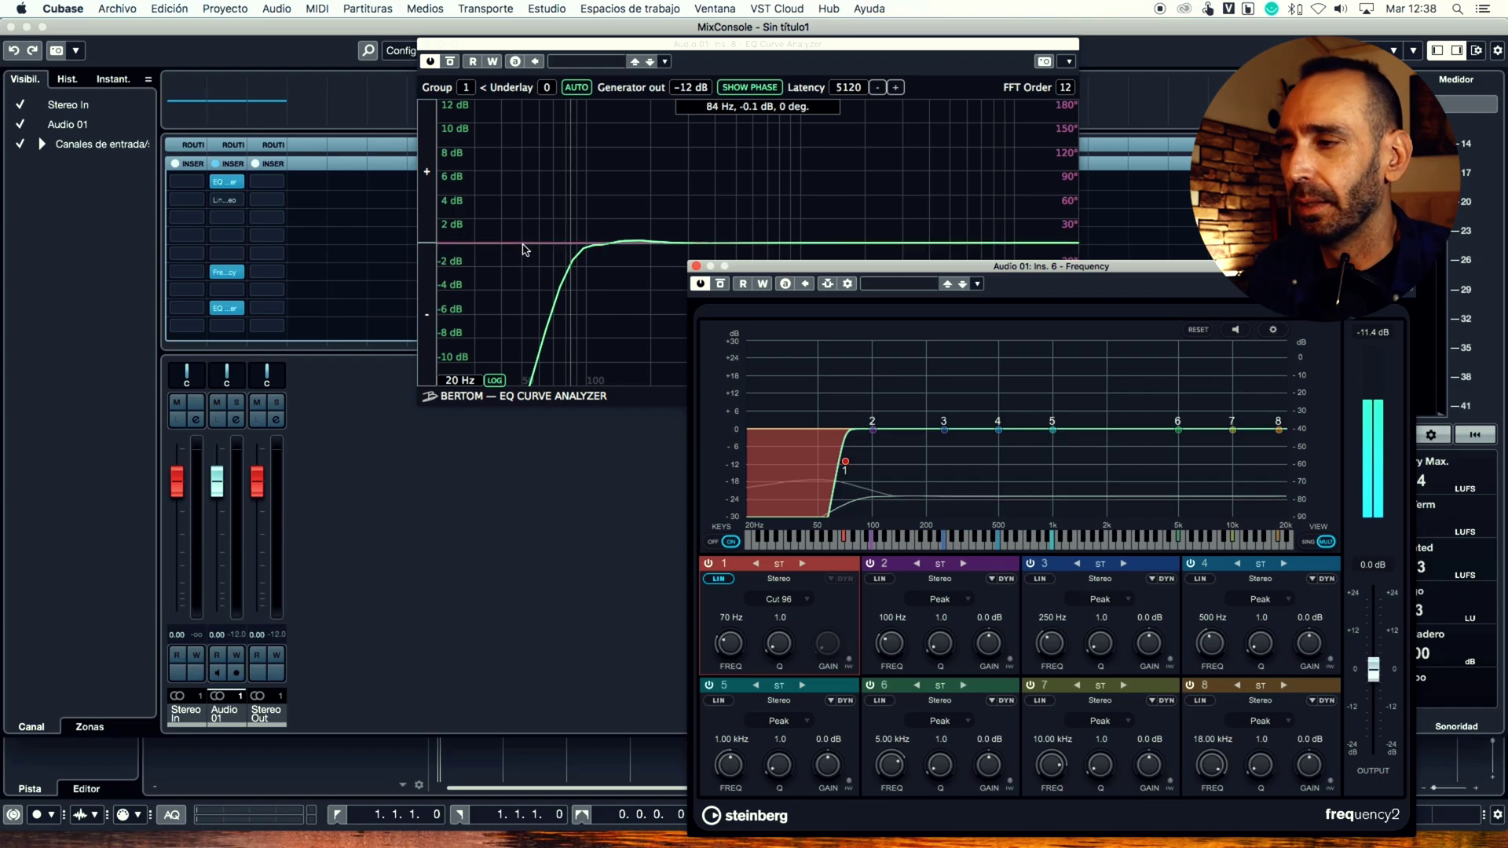
drag(845, 462, 813, 456)
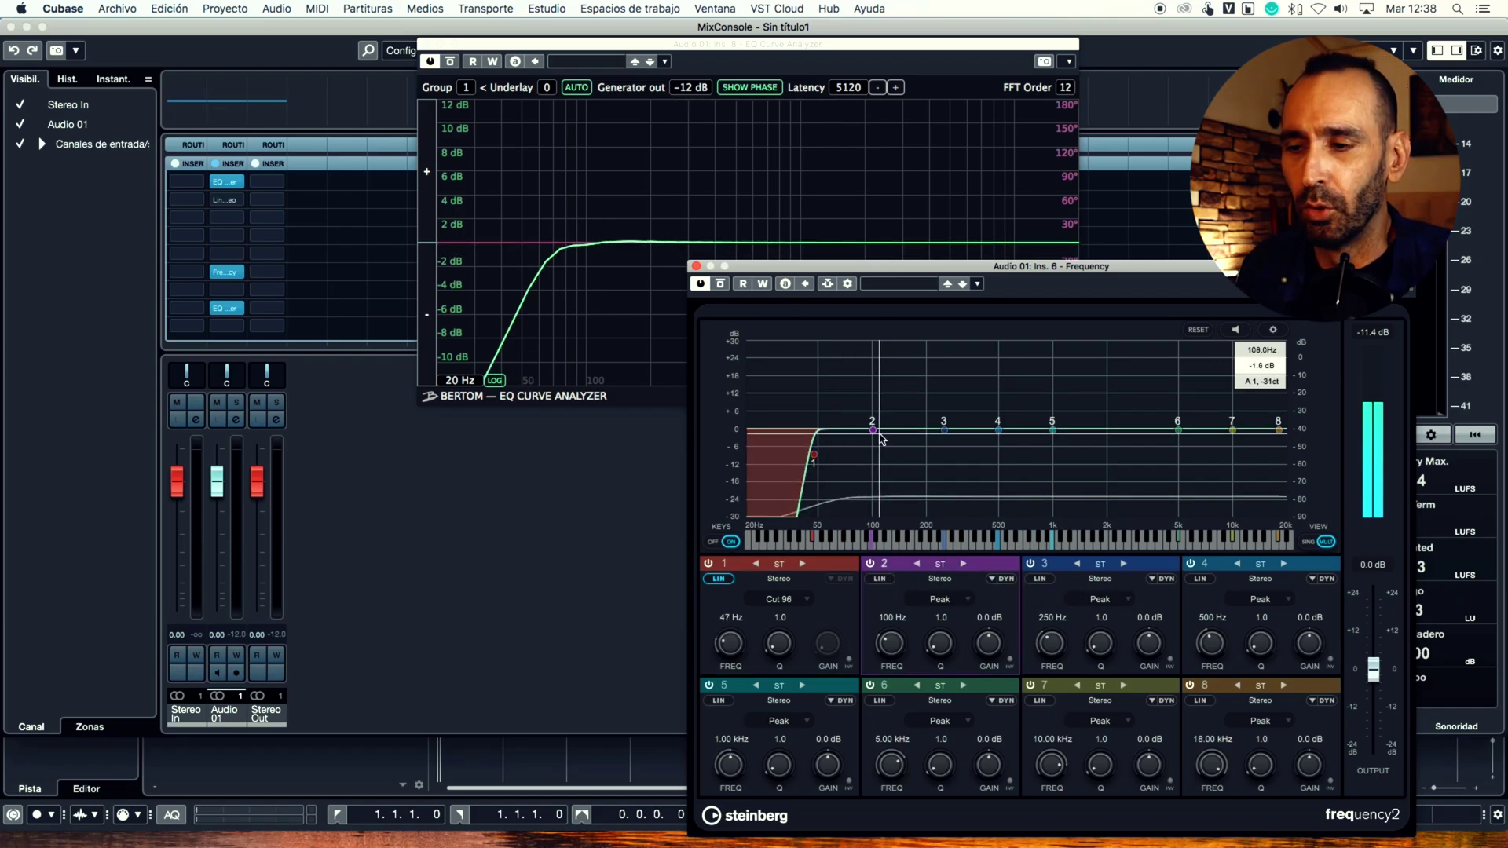
Boost Frequency's band 2 in linear-phase mode, ending at 122 Hz with a Q of 6.4 and 10.4 dB of gain
drag(872, 428, 902, 399)
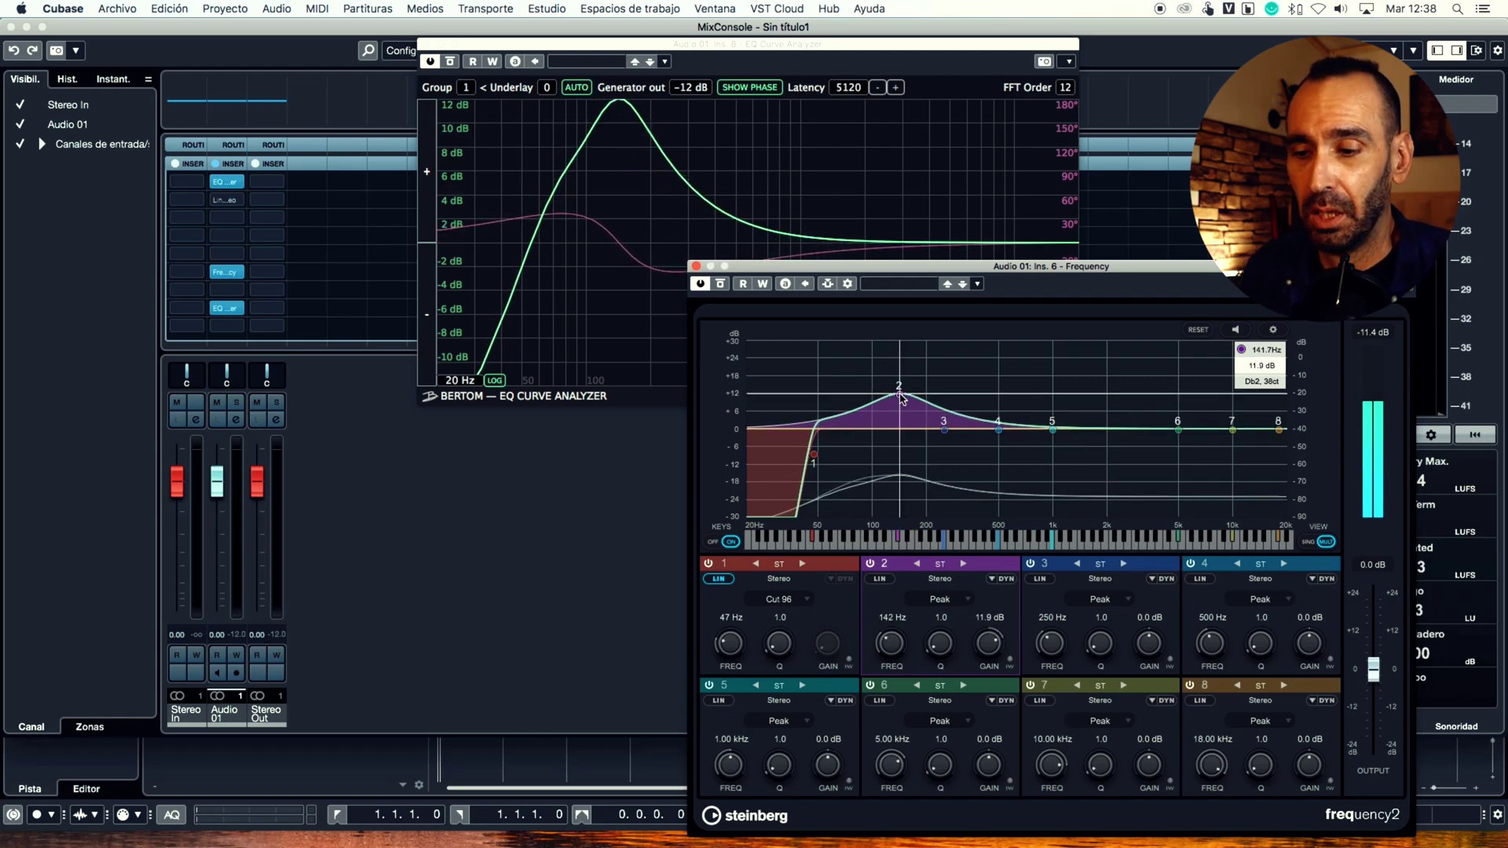
click(880, 579)
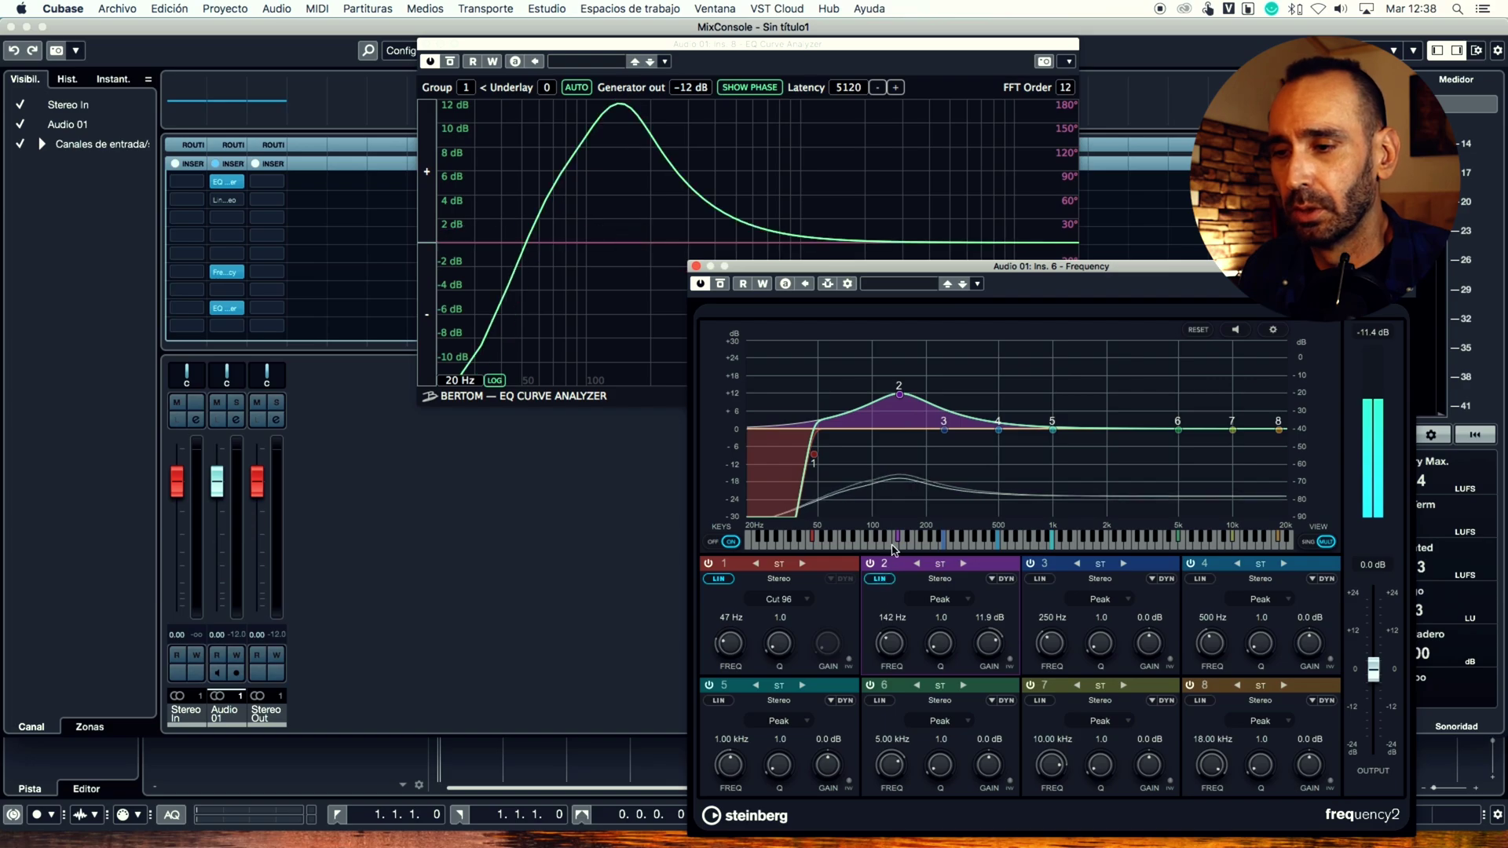
mouse_move(899, 393)
mouse_down()
mouse_move(902, 446)
mouse_move(890, 402)
mouse_up()
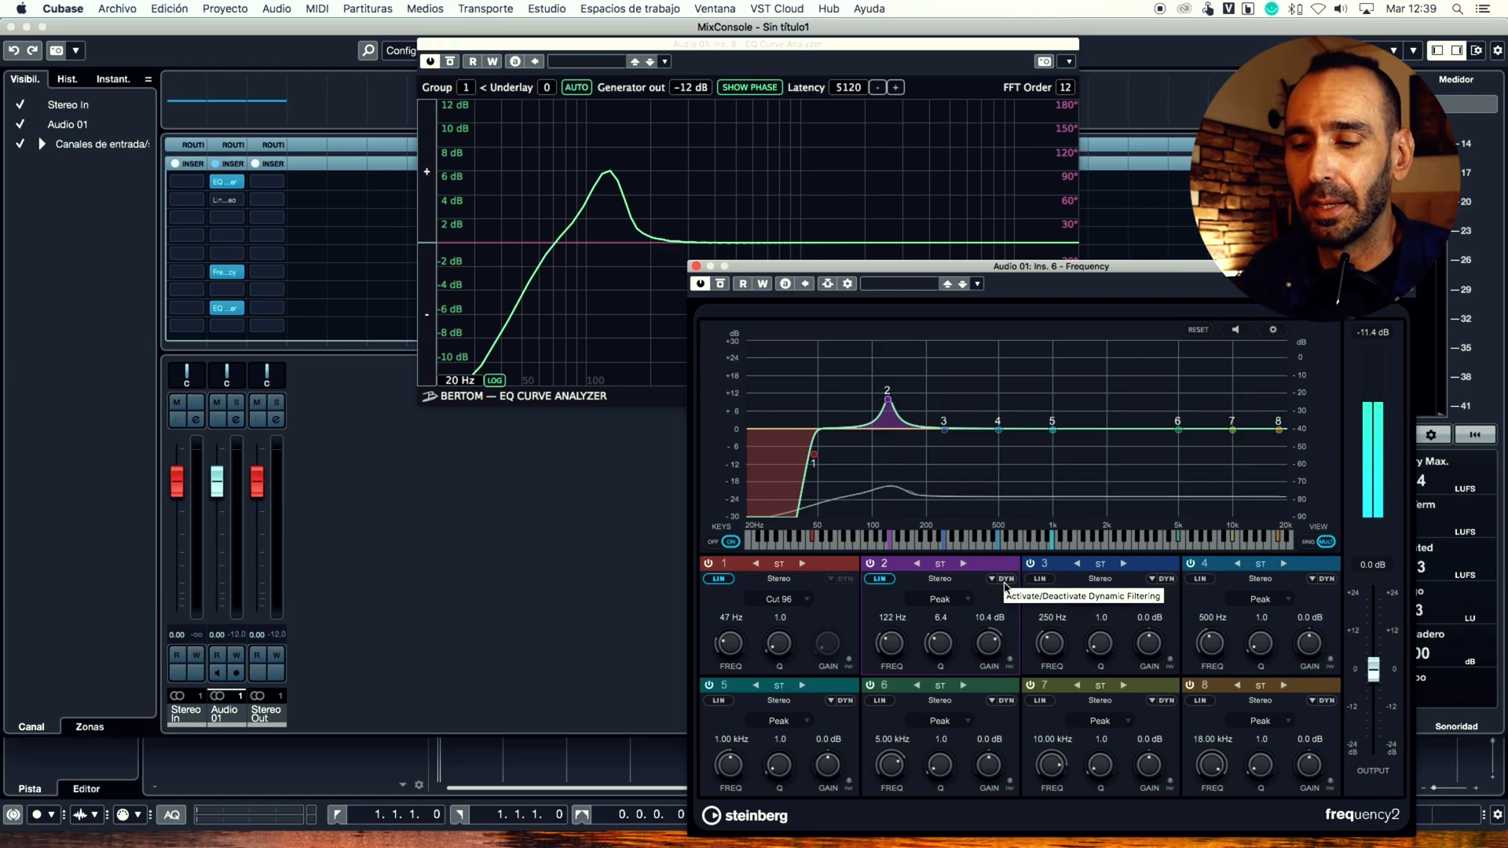
Make band 2 dynamic with 7.2 dB of gain and set its side-chain input to Side-Chain 1 in the single-band view
click(1006, 581)
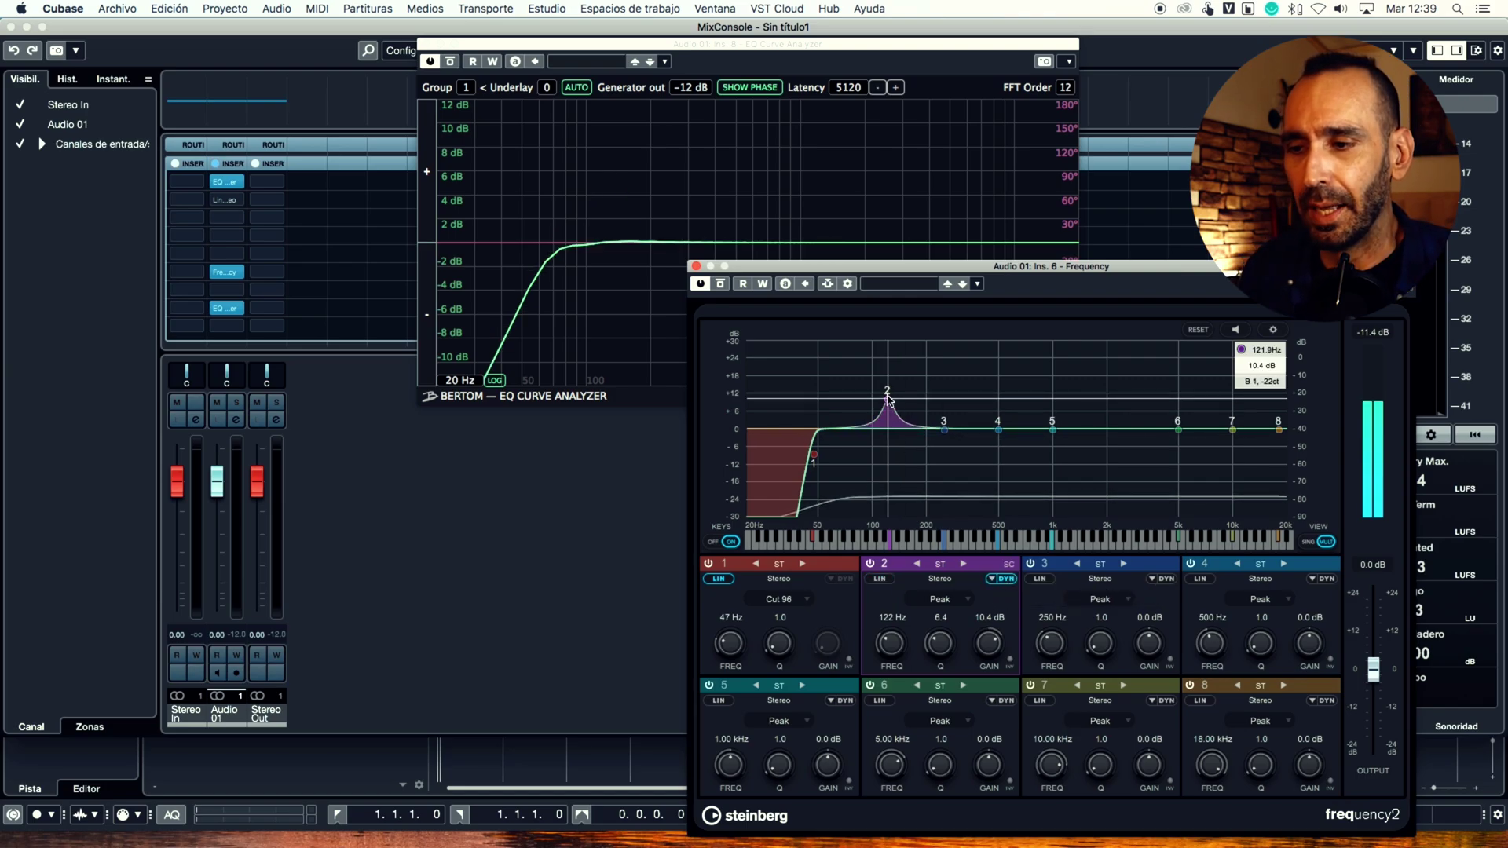
drag(888, 398, 890, 411)
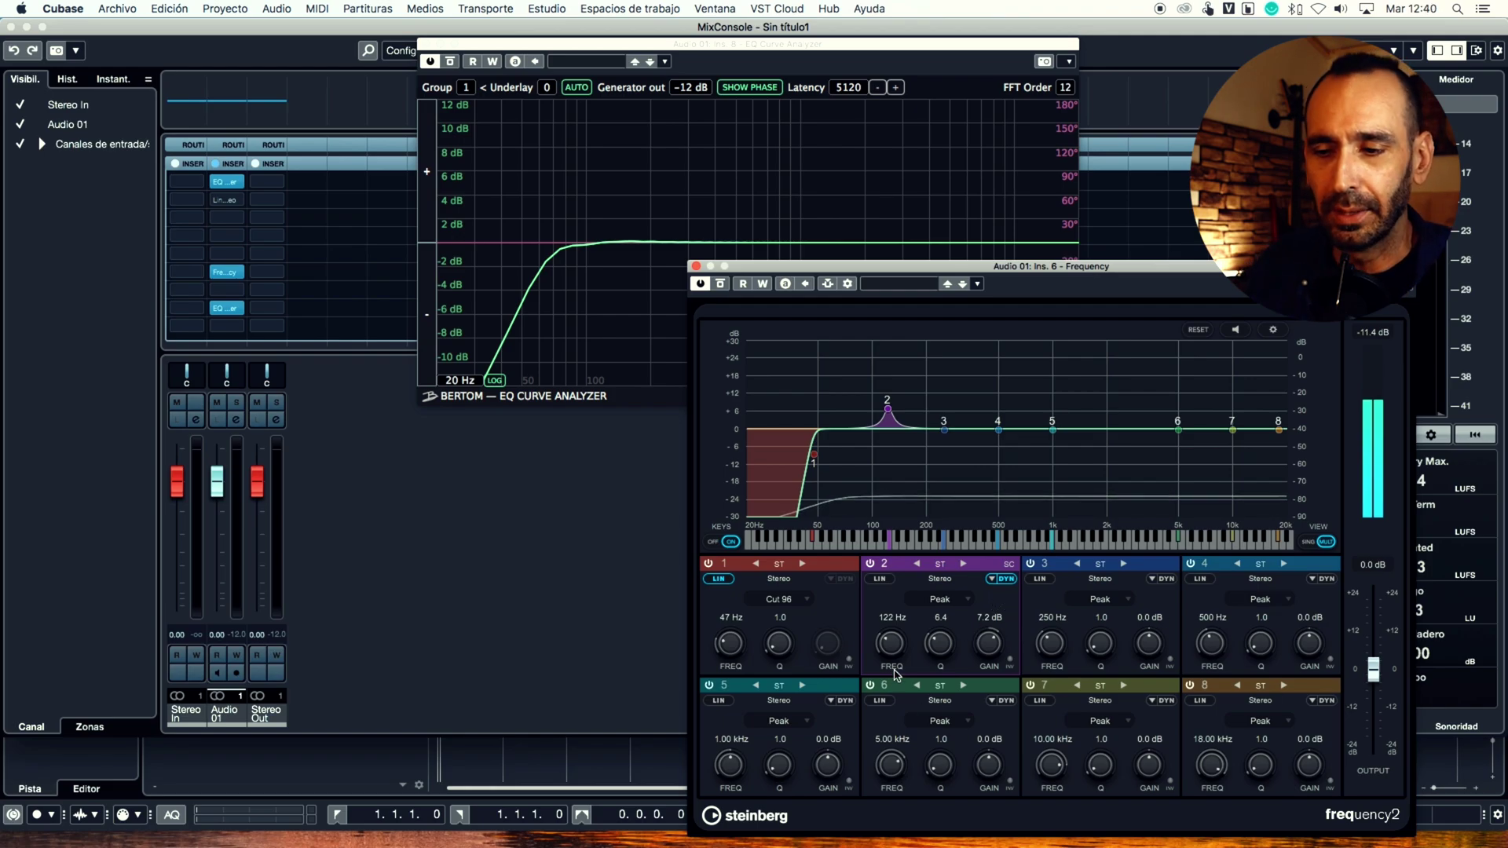
click(1310, 543)
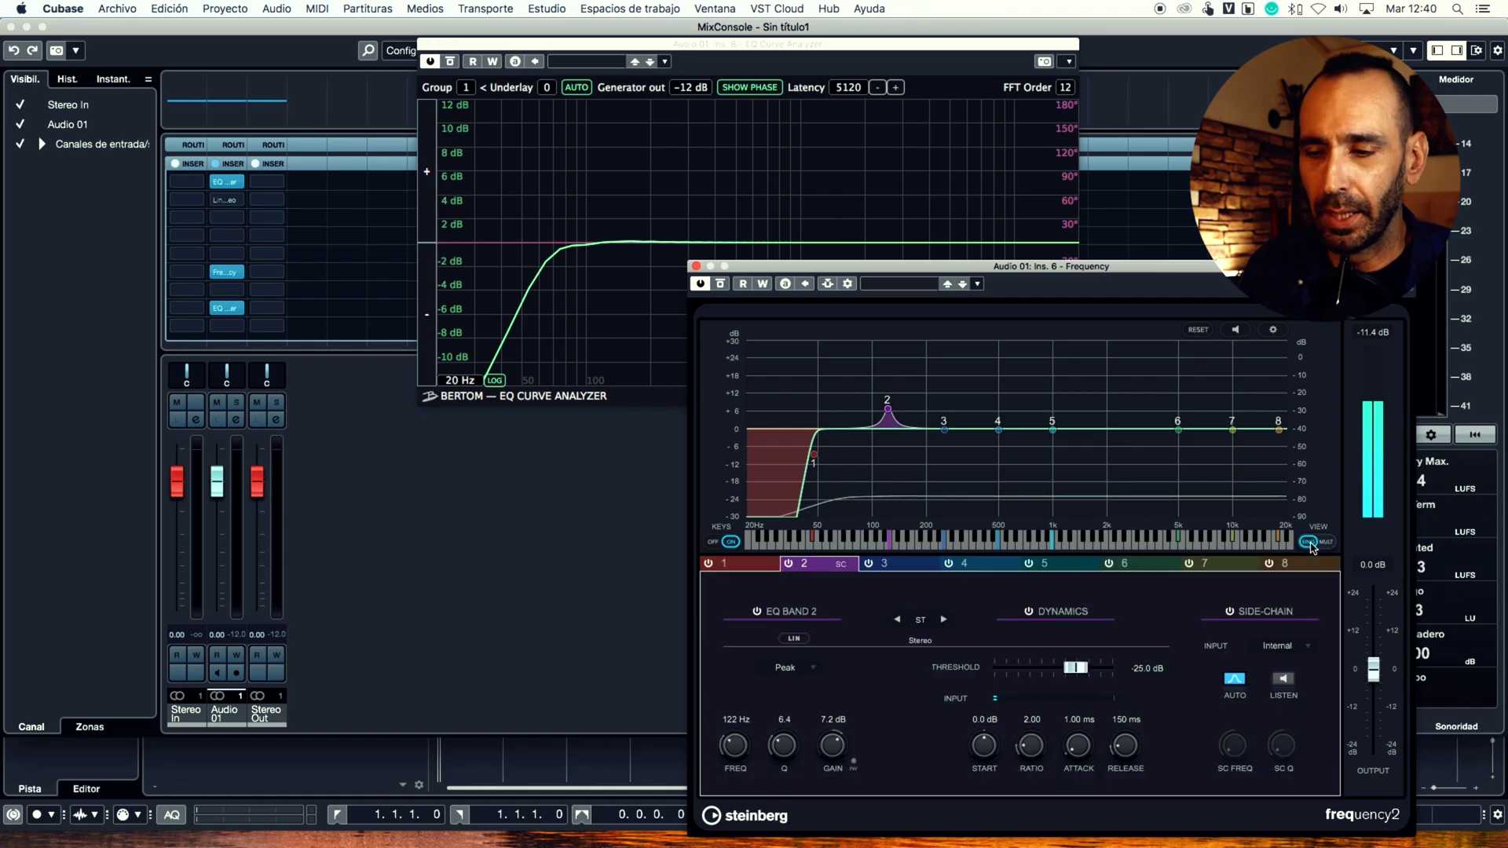
click(1284, 648)
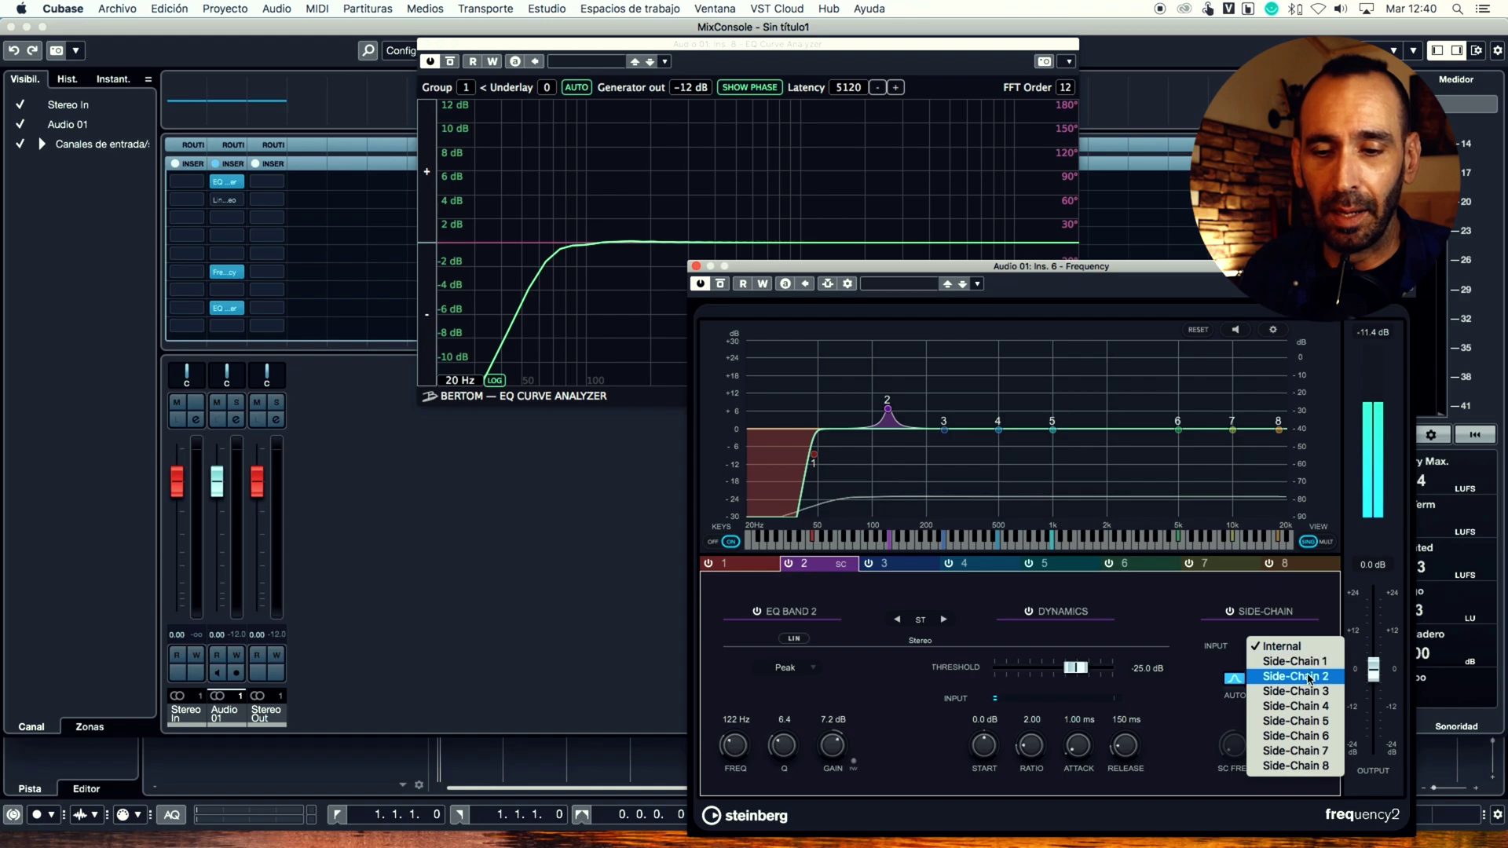
click(1304, 664)
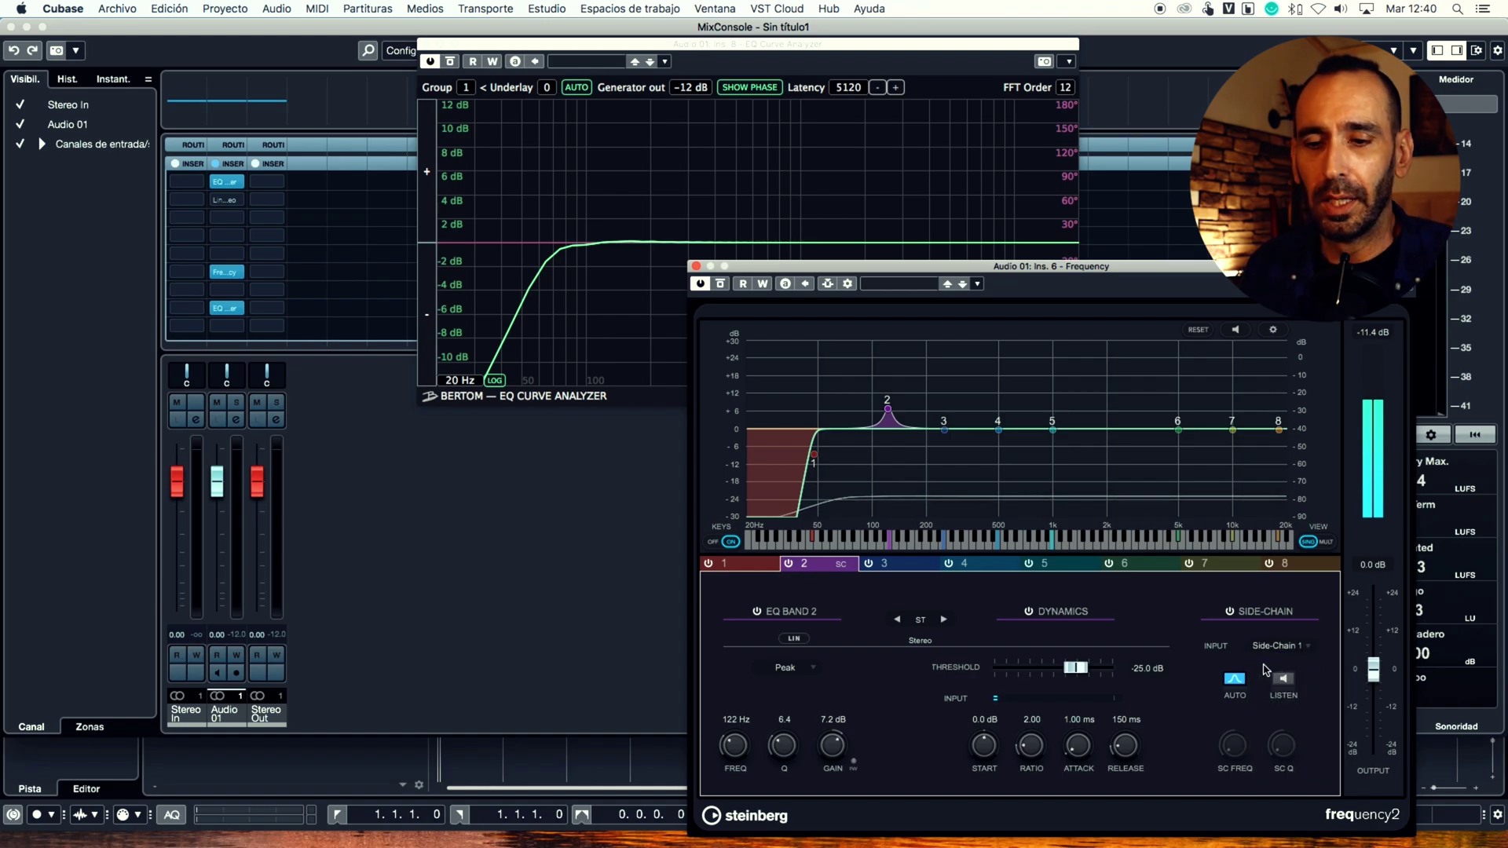